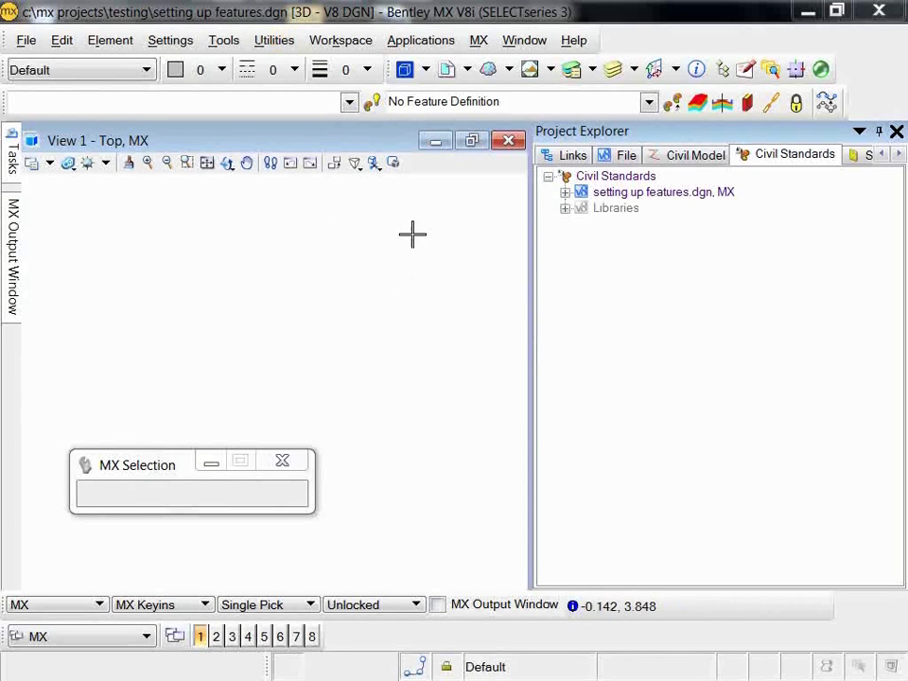
Step: Drag the library's Feature Definitions group onto setting up features.dgn
left_click(566, 208)
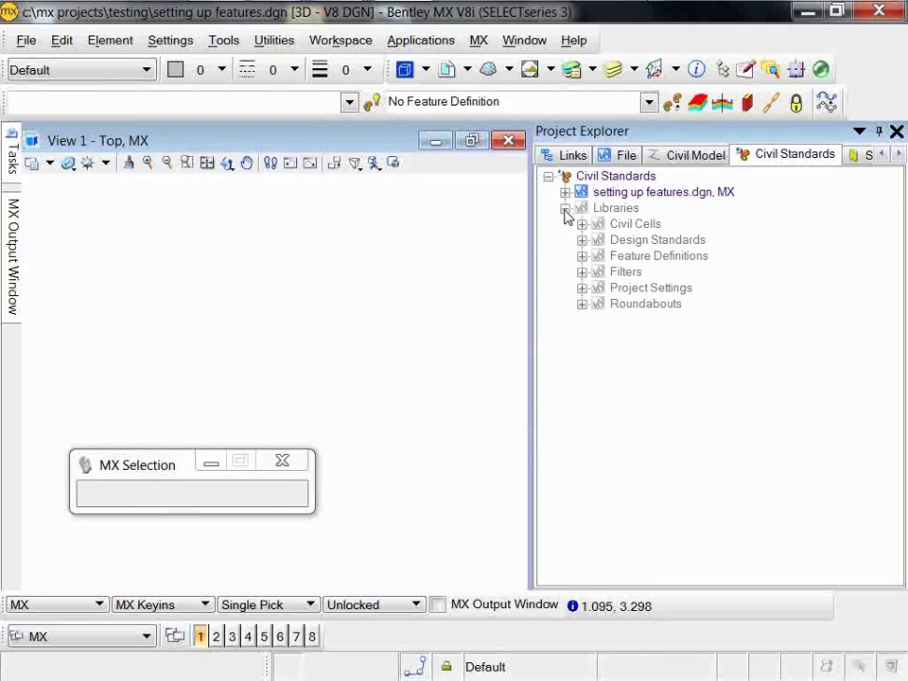
left_click(582, 256)
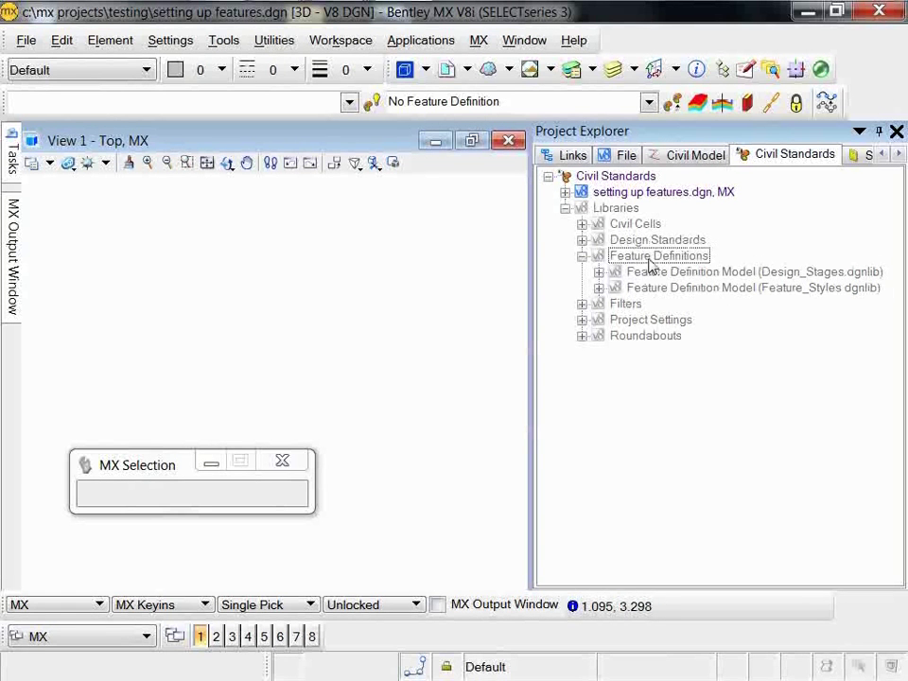
left_click_drag(624, 250, 568, 194)
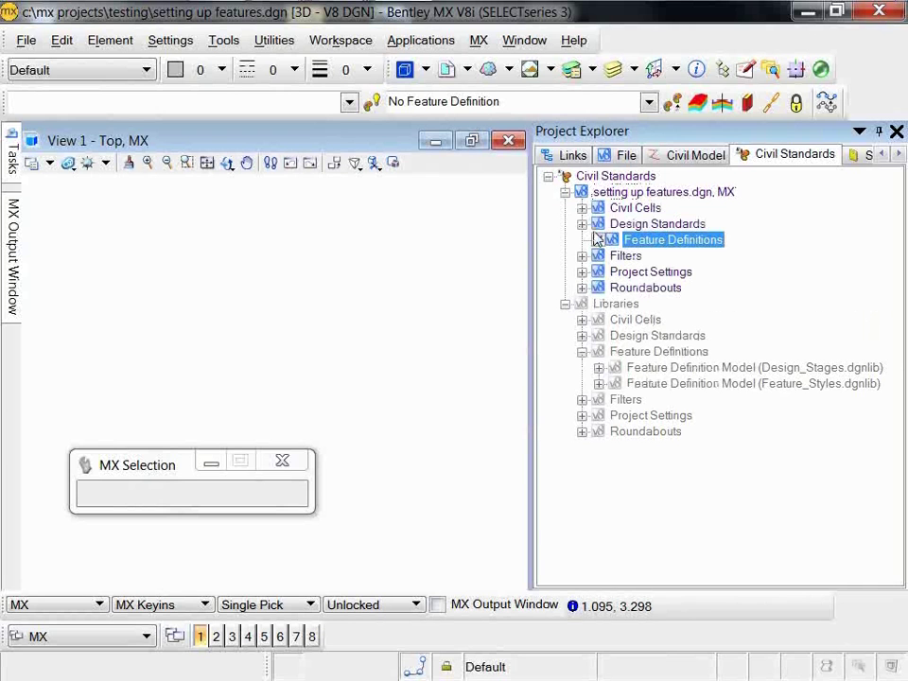
right_click(679, 244)
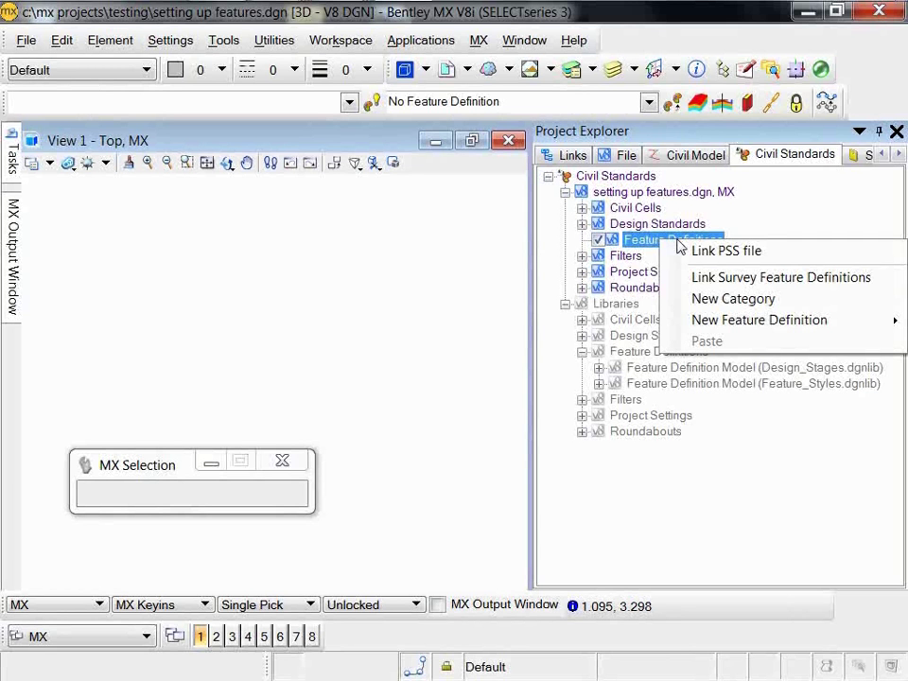
Step: Link MfW Simple Survey.pss, scroll through its survey features, then collapse it
left_click(718, 250)
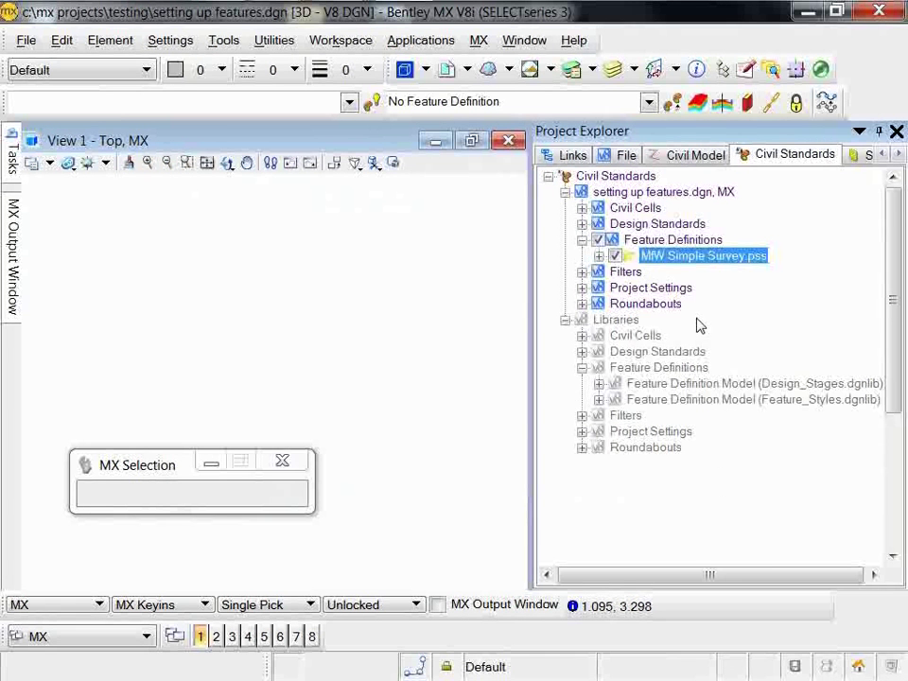
left_click(601, 255)
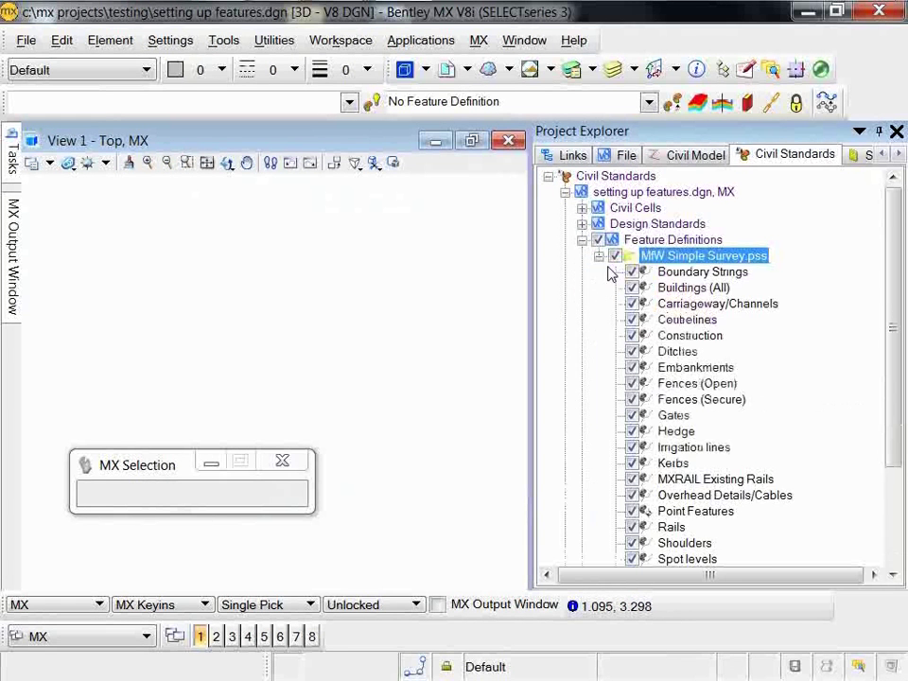
scroll(611, 273, "down", 2)
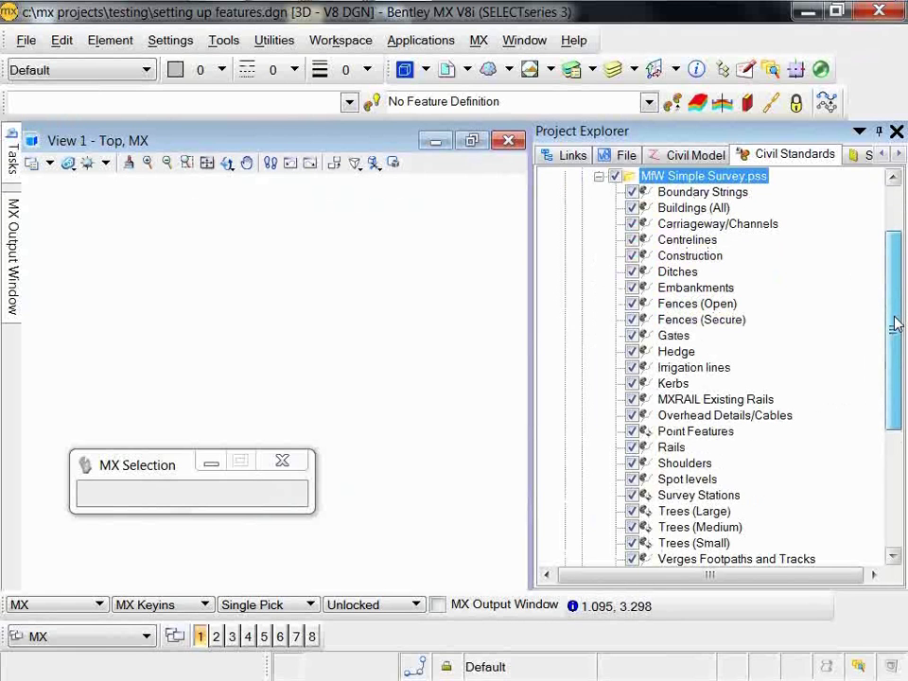
scroll(896, 324, "up", 1)
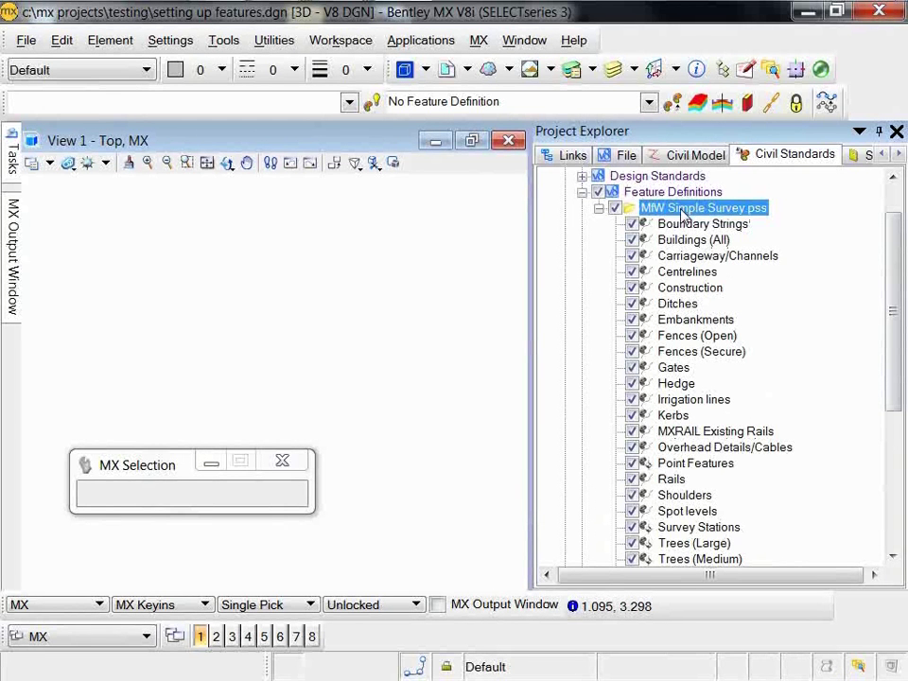
left_click(599, 208)
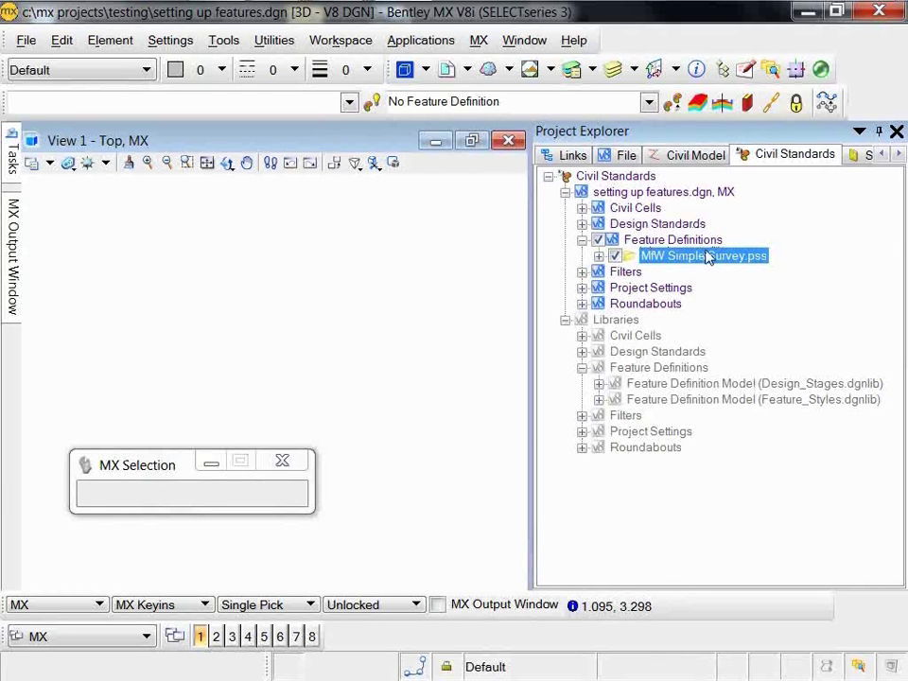
Step: Create a new category named Point Features under Feature Definitions
right_click(643, 240)
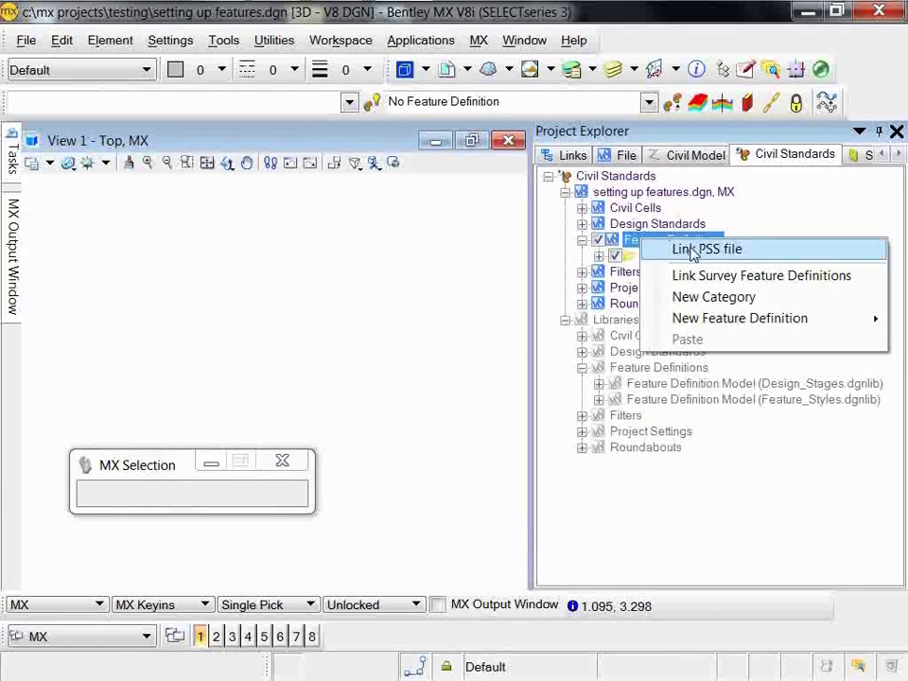
left_click(702, 298)
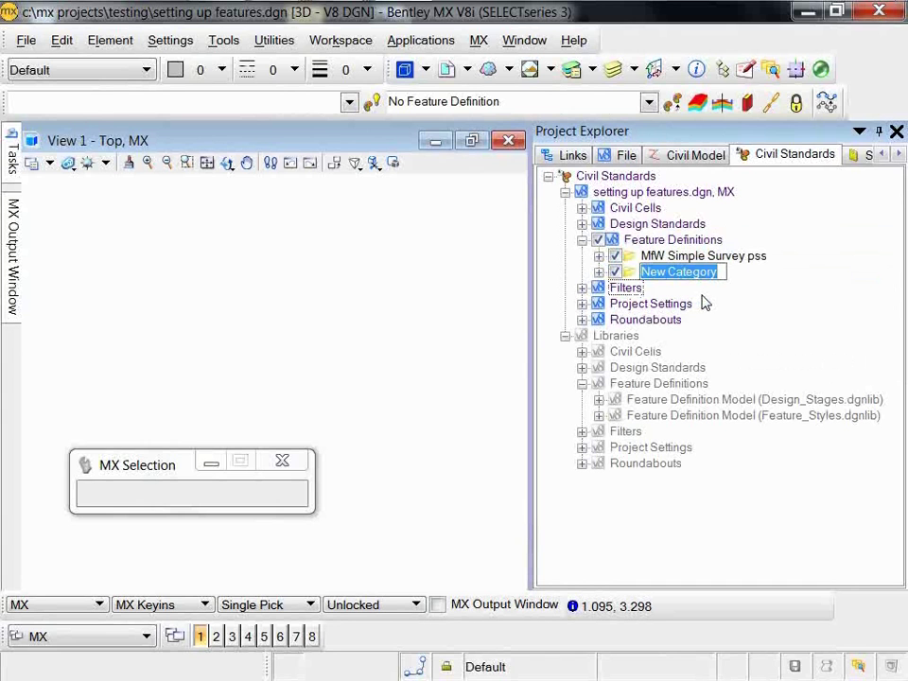
type("Point Features")
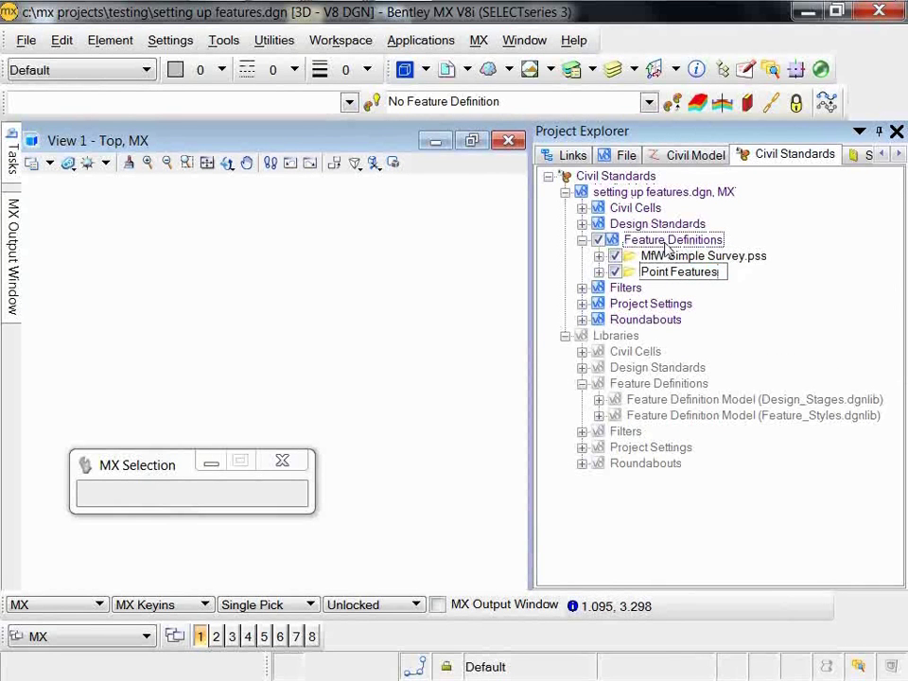
key("Return")
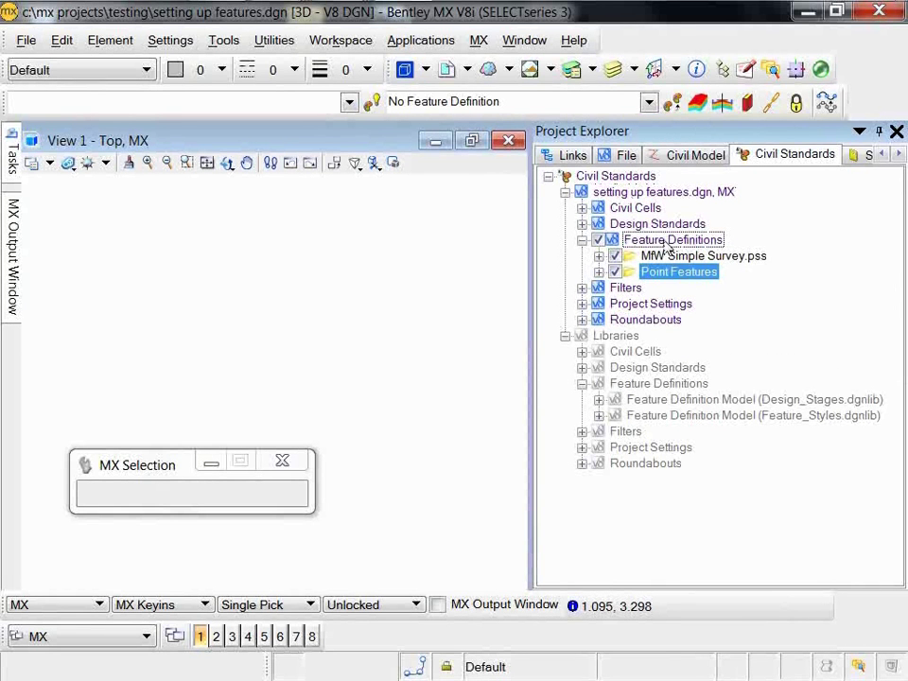
Step: Create a second category named Linear Features under Feature Definitions
right_click(666, 245)
left_click(746, 298)
type("Linear")
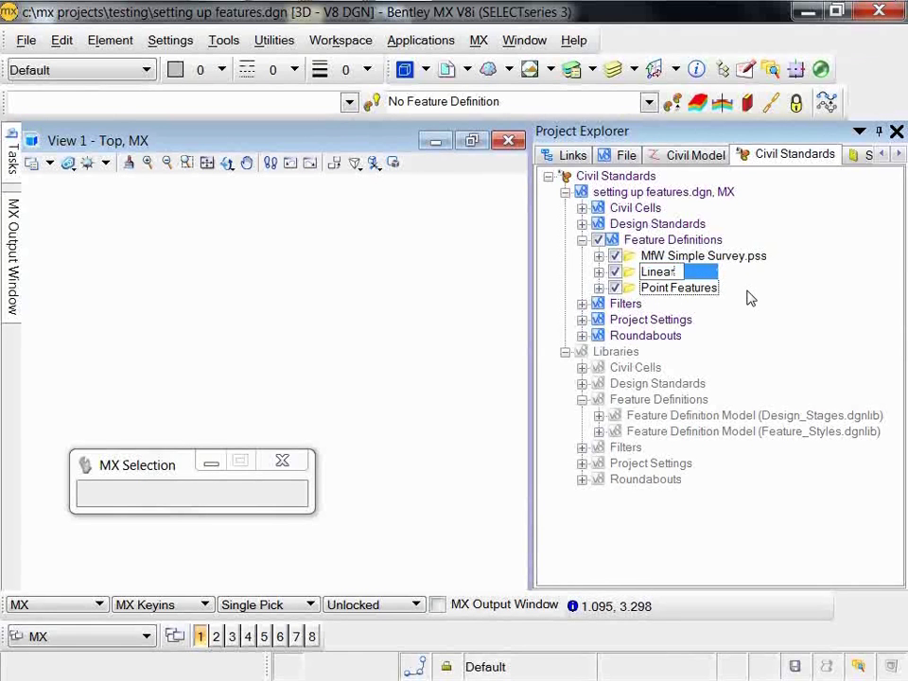
type(" Features")
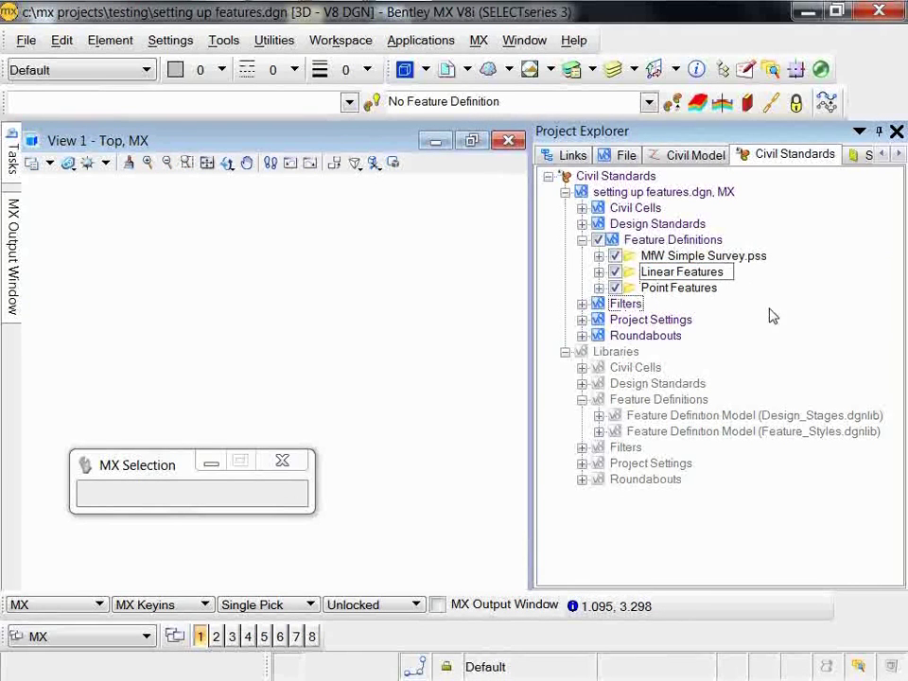
key("Return")
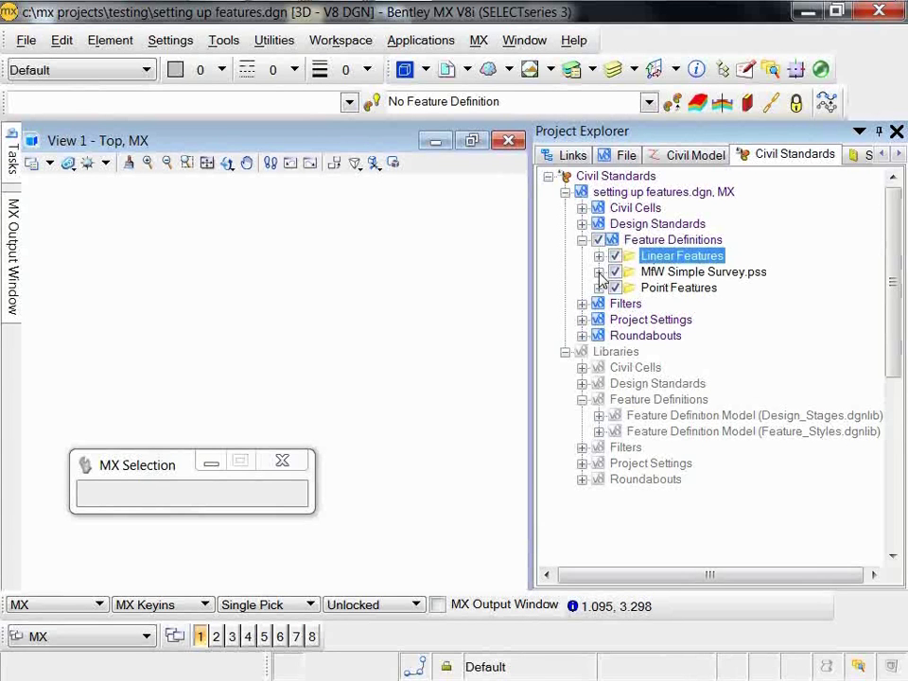
Step: Copy the Survey Stations and Trees point features from MfW Simple Survey.pss
left_click(599, 271)
left_click(699, 495)
left_click(700, 526, "shift")
left_click(694, 543, "shift")
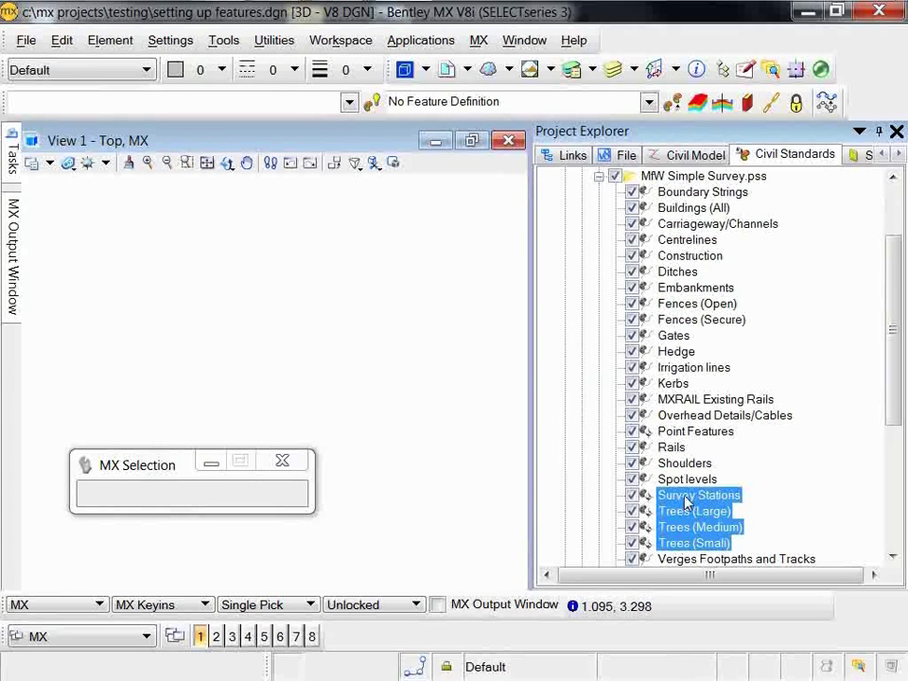
left_click(700, 432, "ctrl")
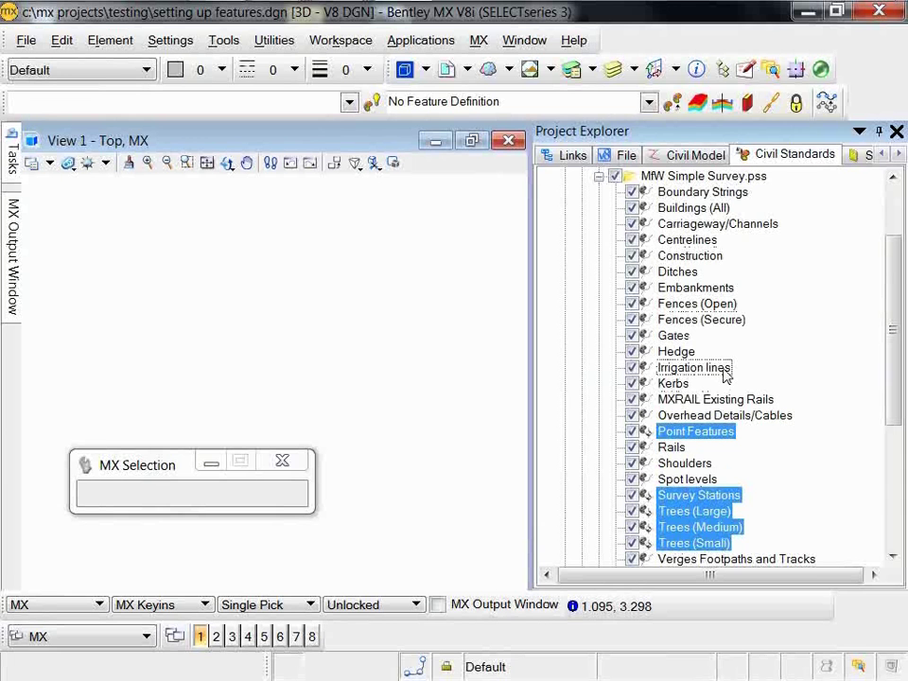
scroll(725, 376, "up", 1)
right_click(688, 478)
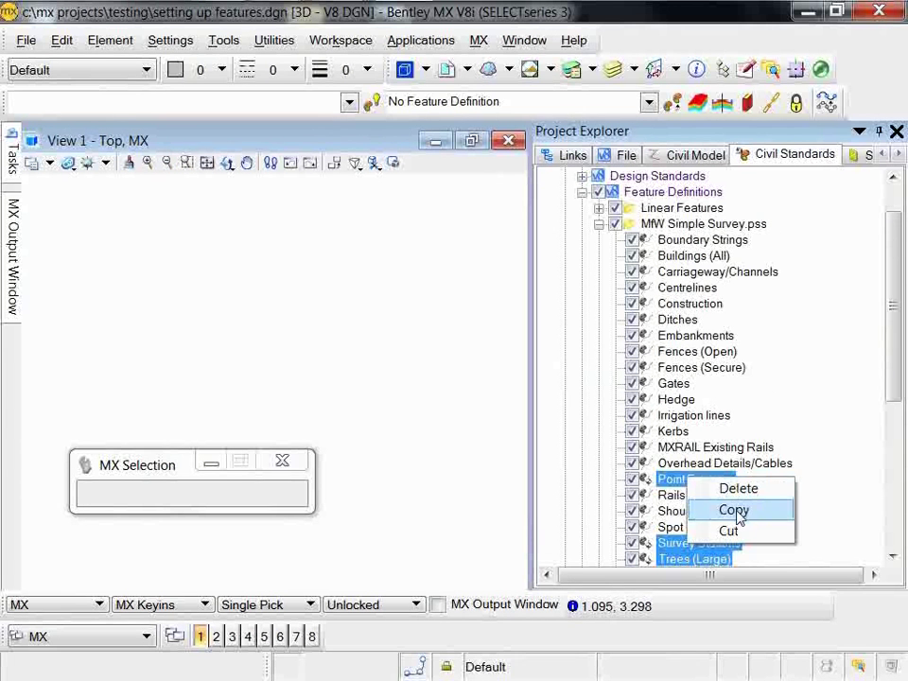
left_click(738, 511)
Step: Paste the five copied point features into the Point Features category
left_click(599, 225)
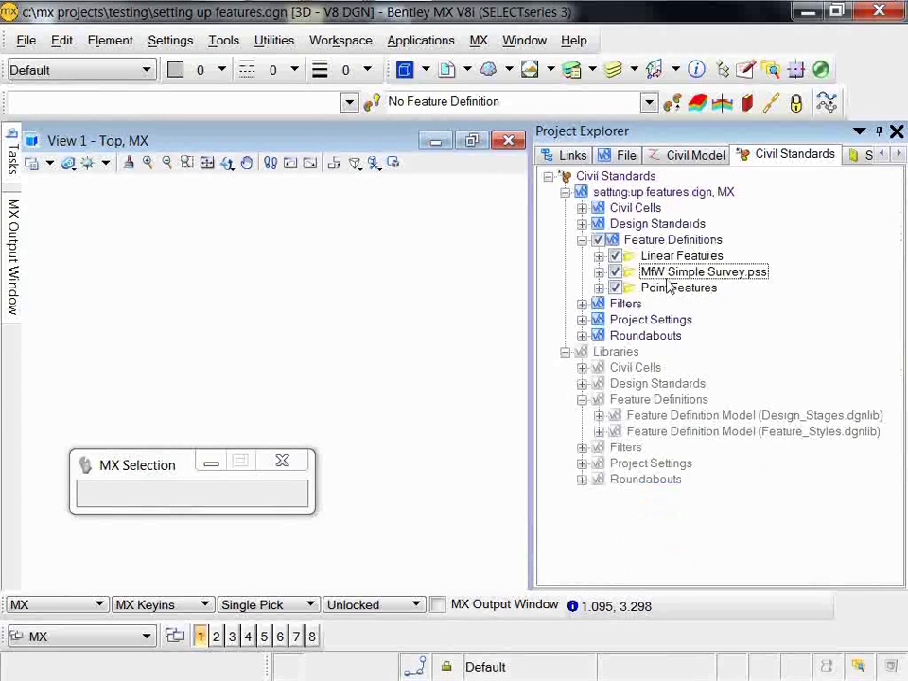
left_click(677, 287)
right_click(669, 290)
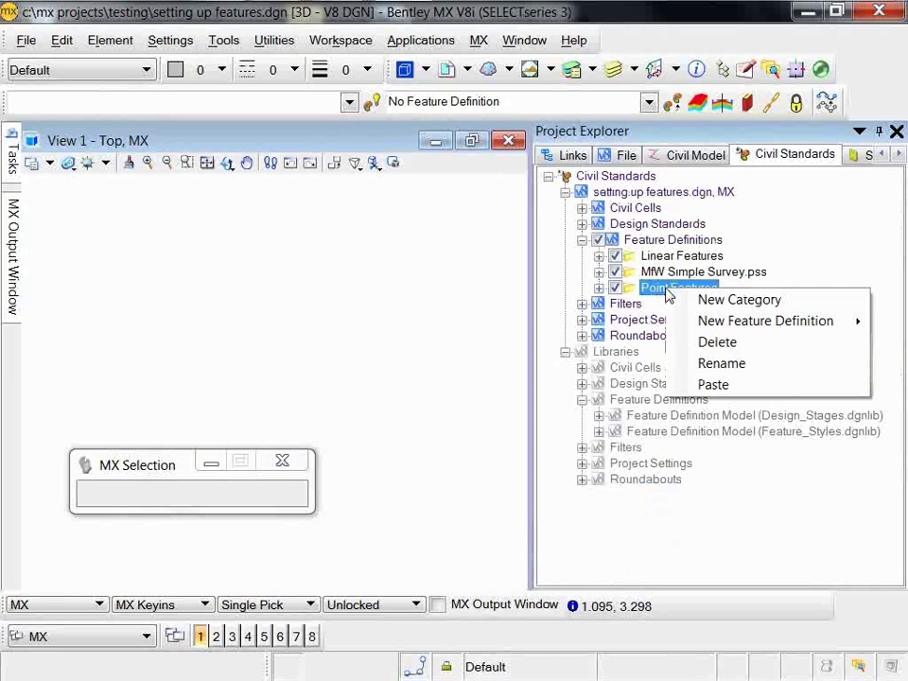
left_click(713, 384)
left_click(599, 288)
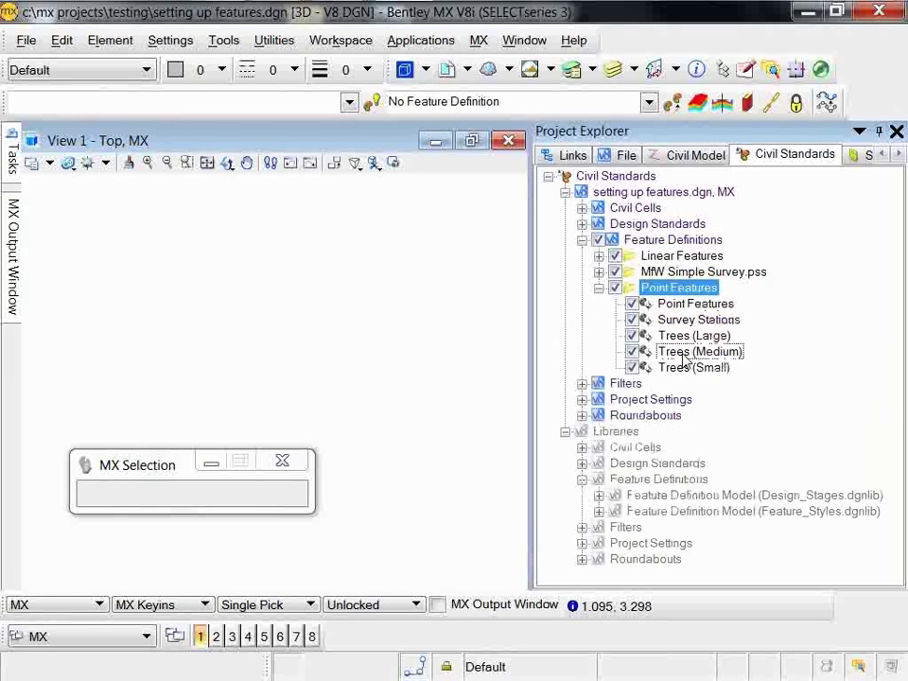
Step: Cut Boundary Strings through Walls into Linear Features, then collapse both category folders
left_click(677, 274)
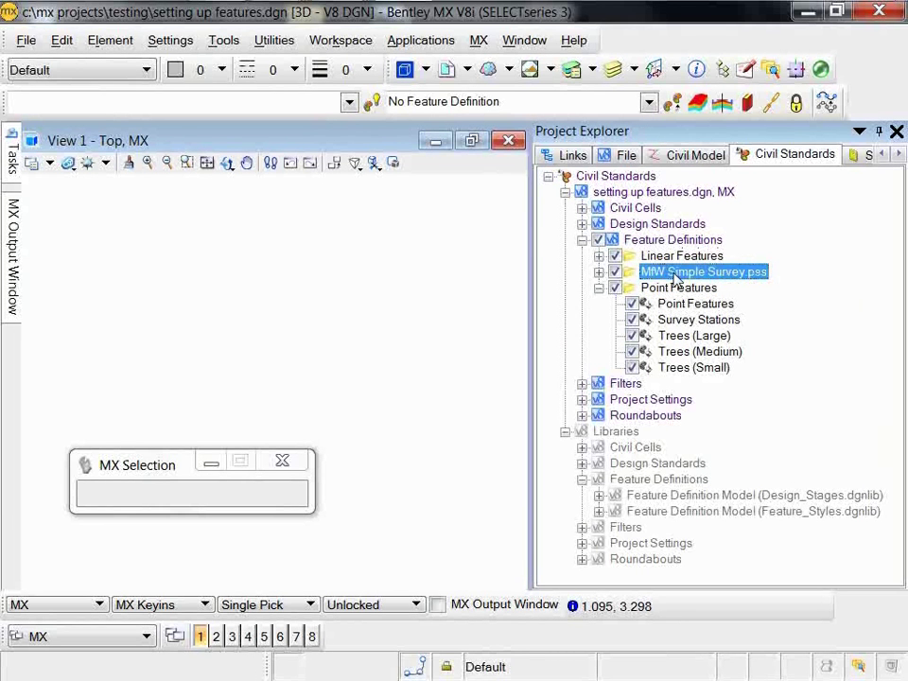
double_click(677, 273)
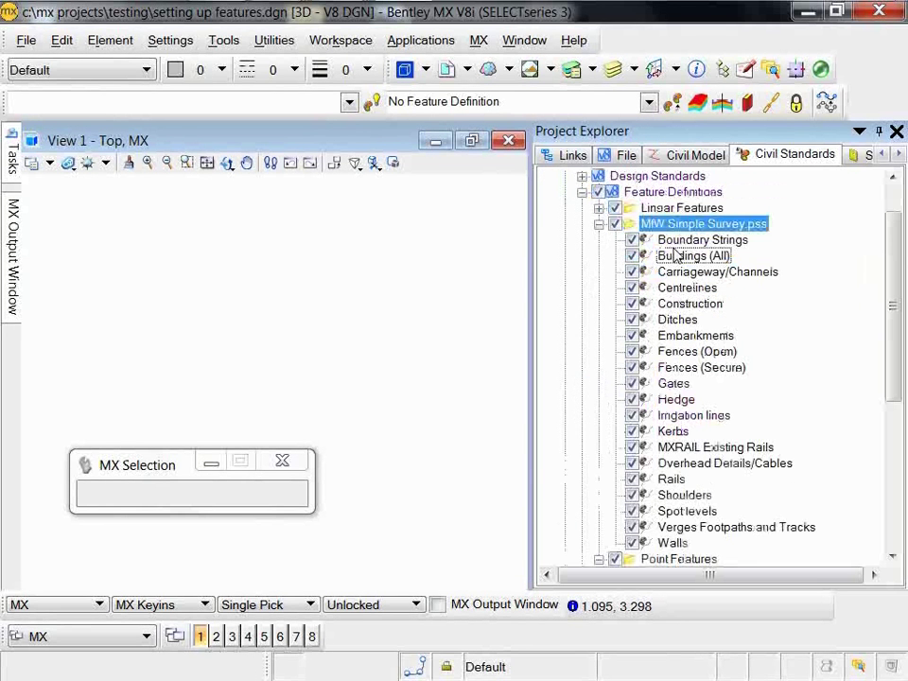
left_click(677, 240)
left_click(674, 543, "shift")
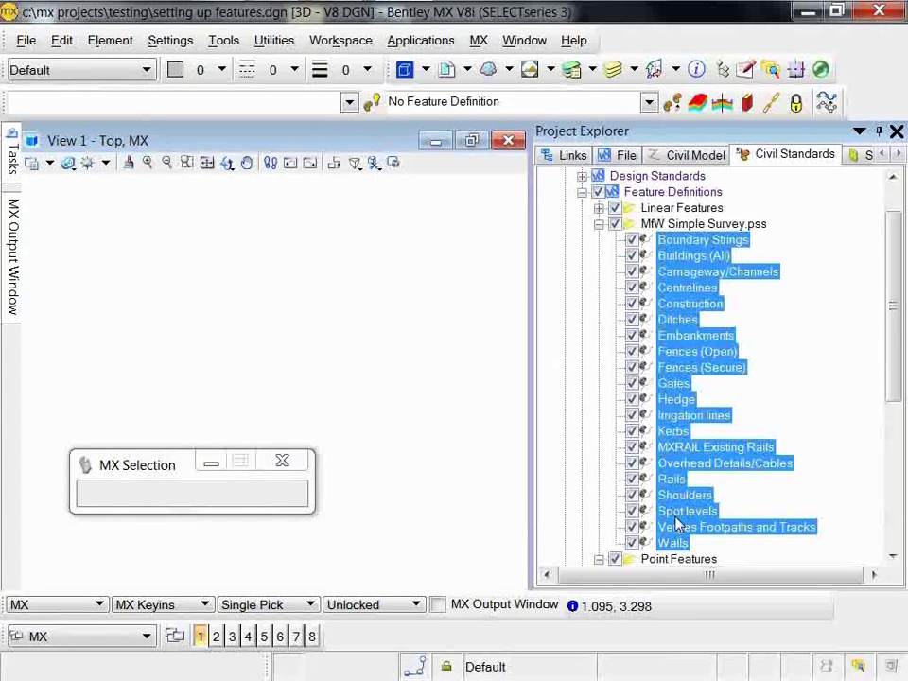
right_click(707, 496)
left_click(726, 548)
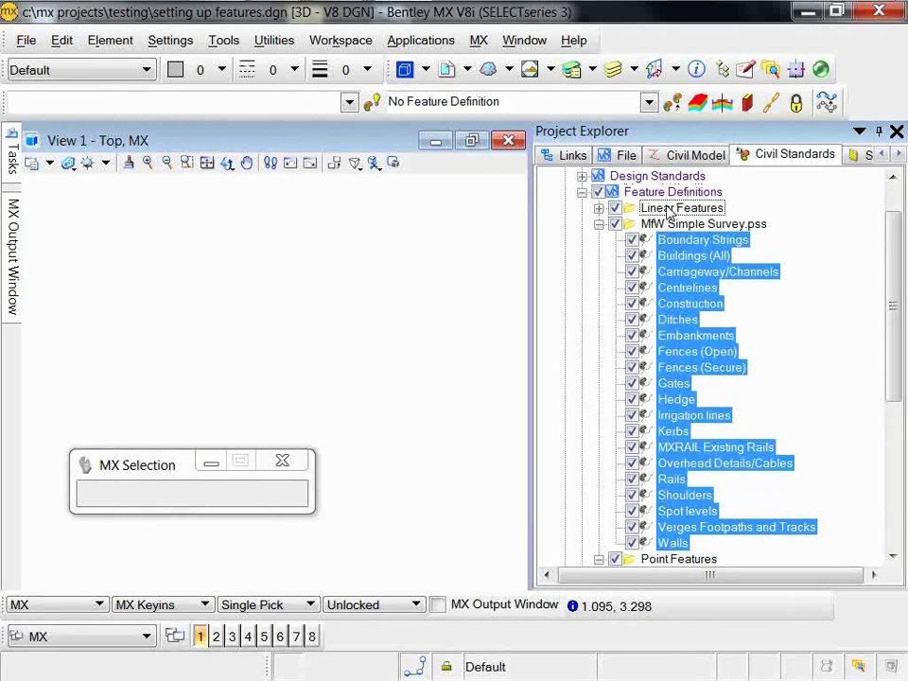
left_click(669, 213)
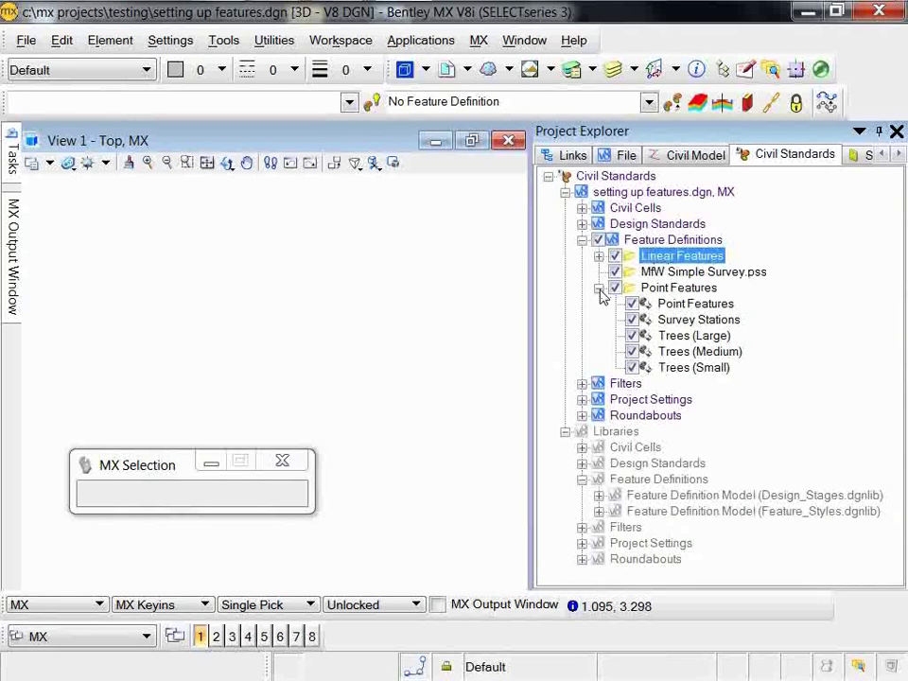
left_click(599, 256)
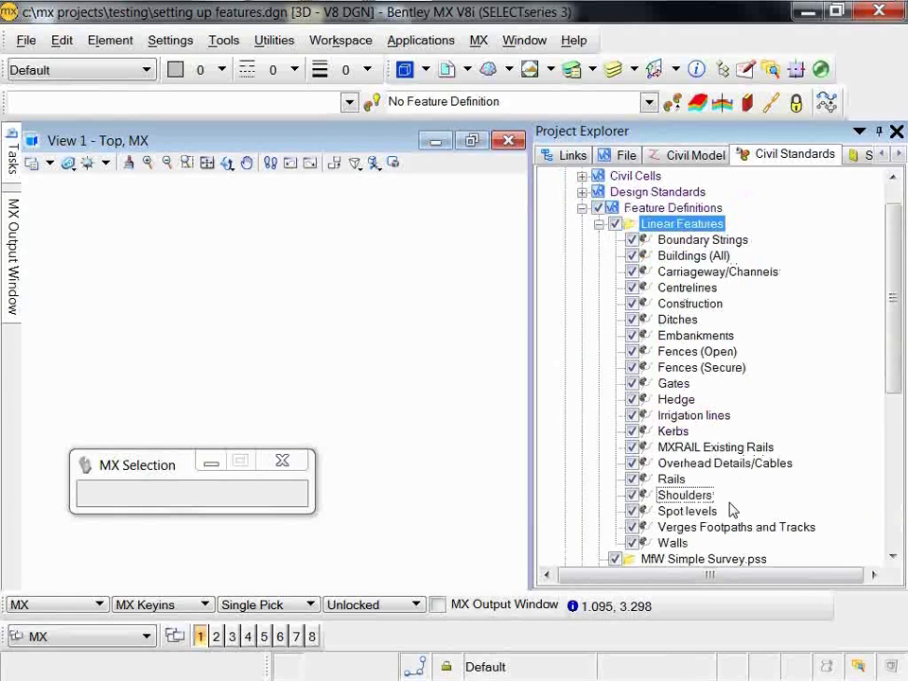
left_click(598, 224)
left_click(599, 274)
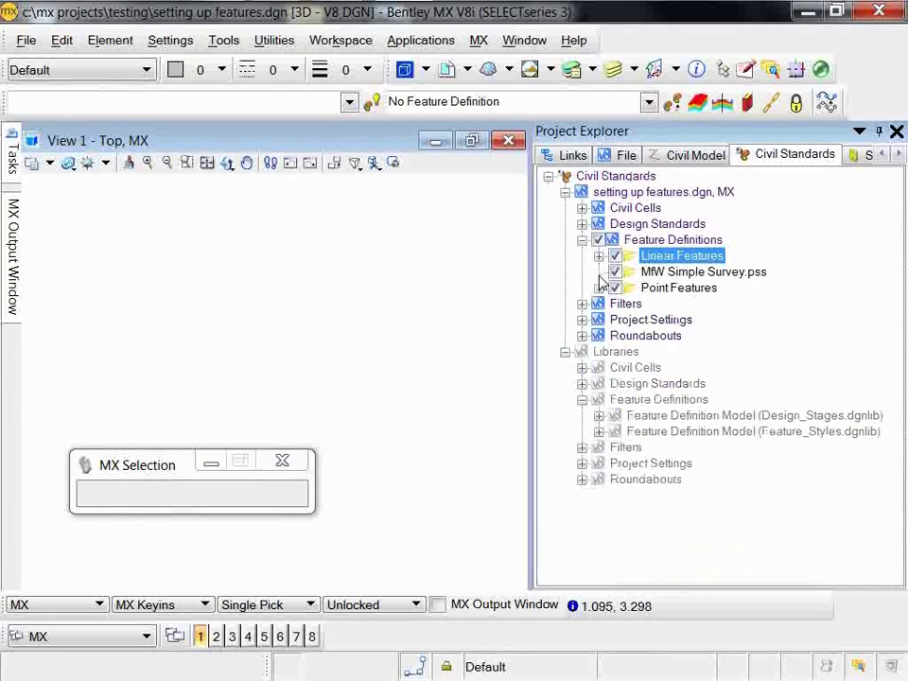
Step: Delete the emptied MfW Simple Survey.pss link and link MXROAD.pss, expanding its definitions
right_click(653, 273)
left_click(756, 322)
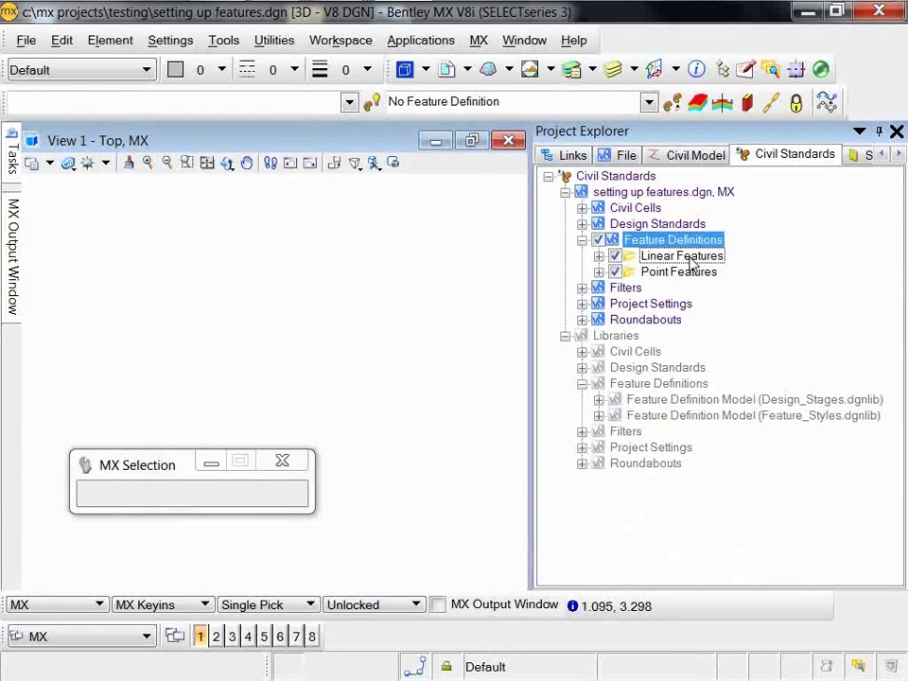
right_click(685, 241)
left_click(711, 252)
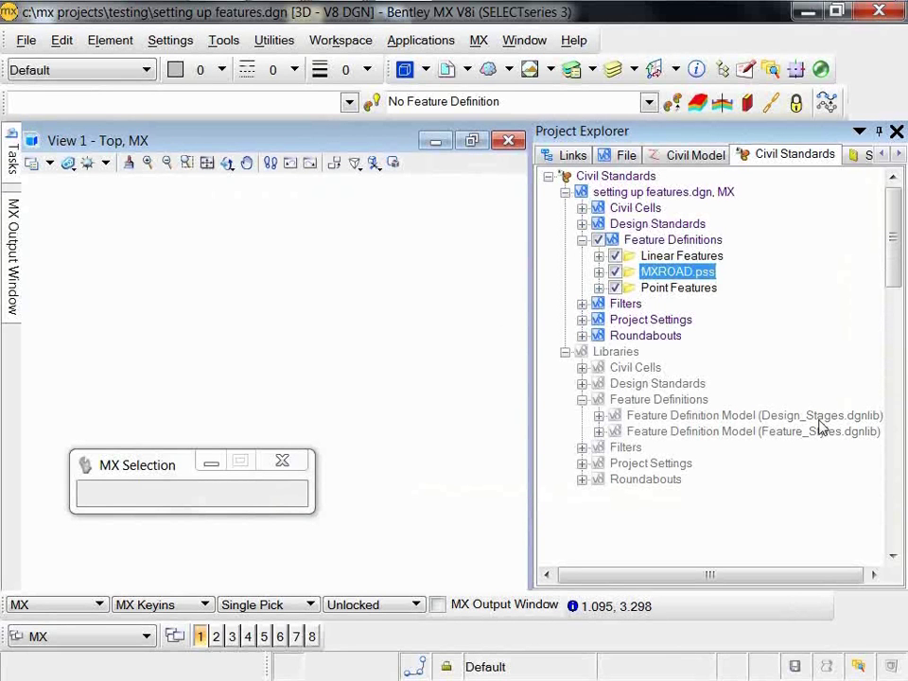
key("Right")
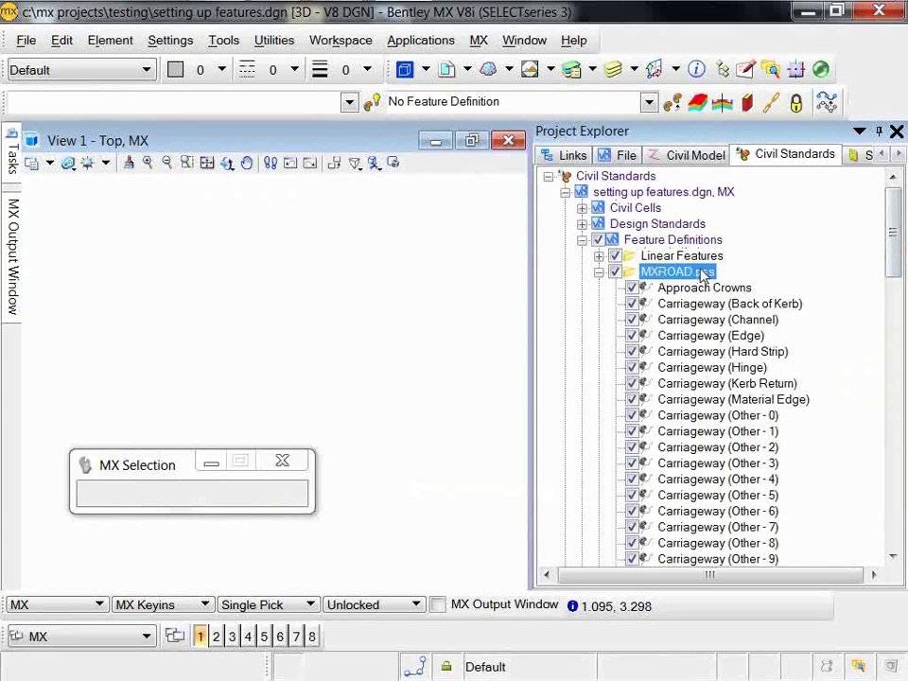
Step: Add a Carriageways category under MXROAD.pss
right_click(651, 277)
left_click(671, 401)
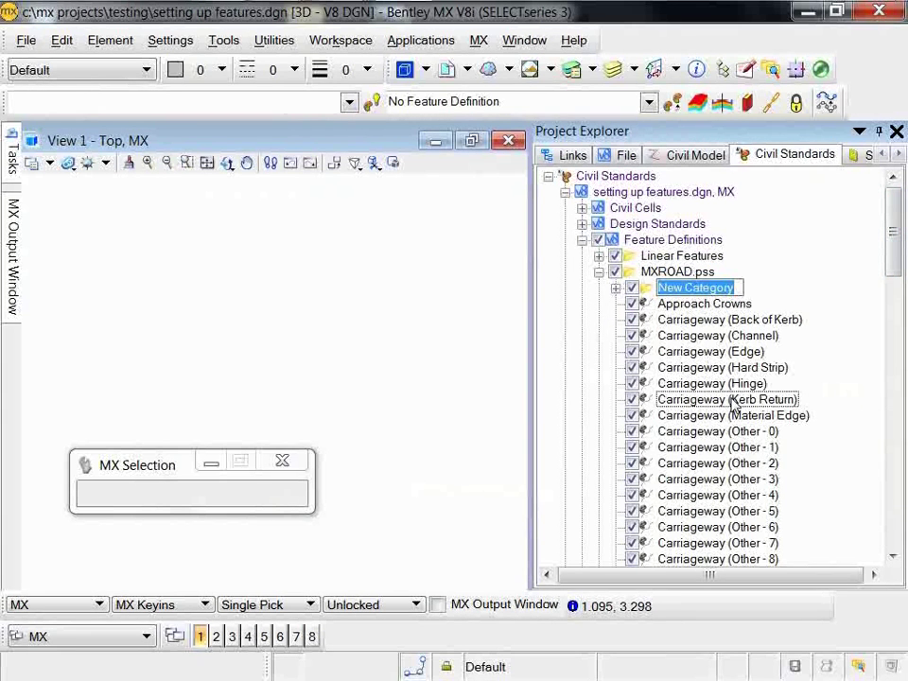
type("Car")
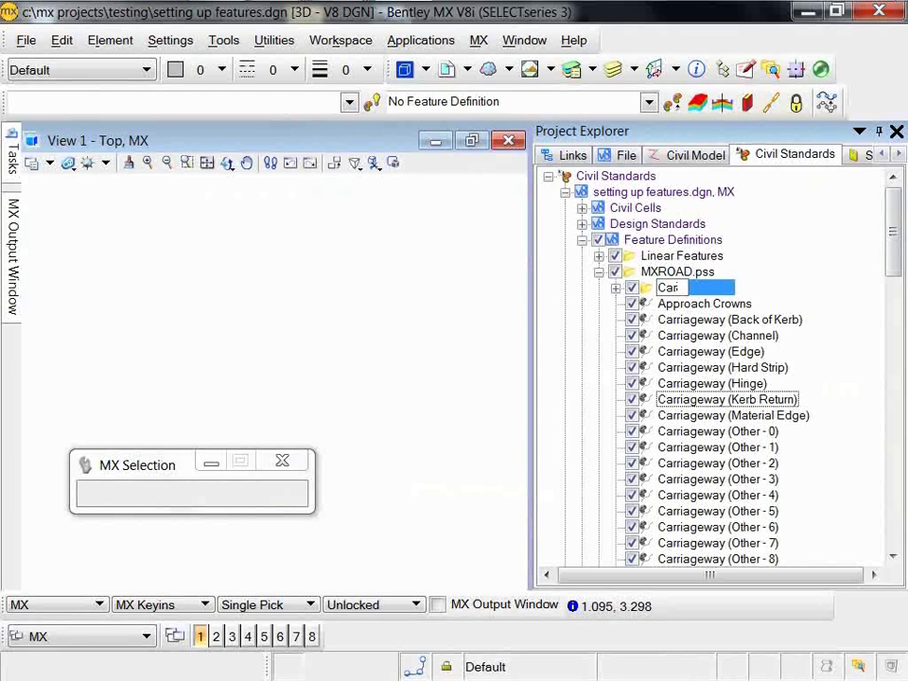
type("riageways")
key("Return")
Step: Add a Shoulders category under MXROAD.pss
right_click(676, 272)
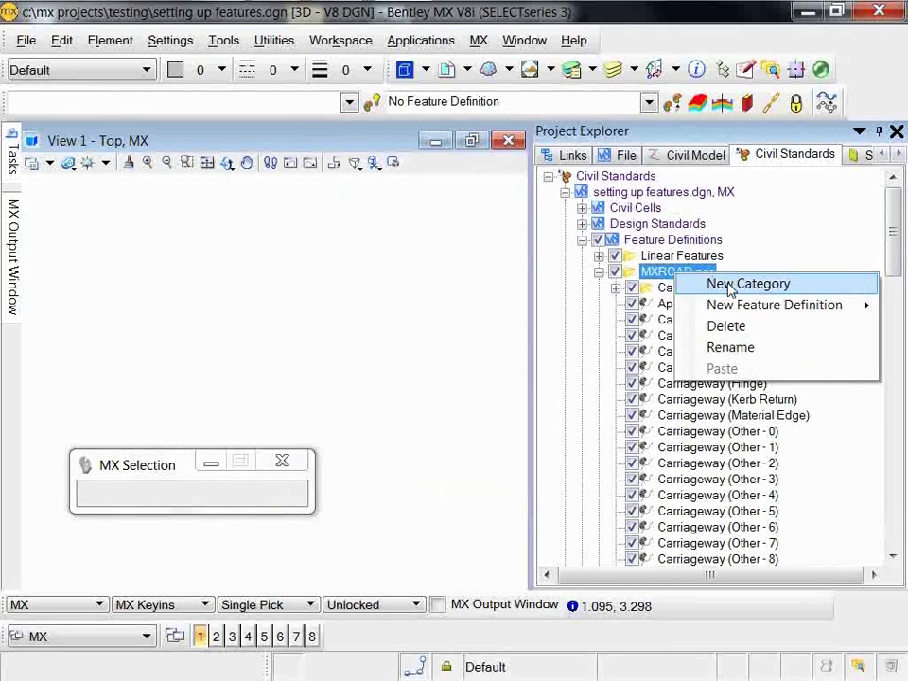
left_click(729, 284)
type("S")
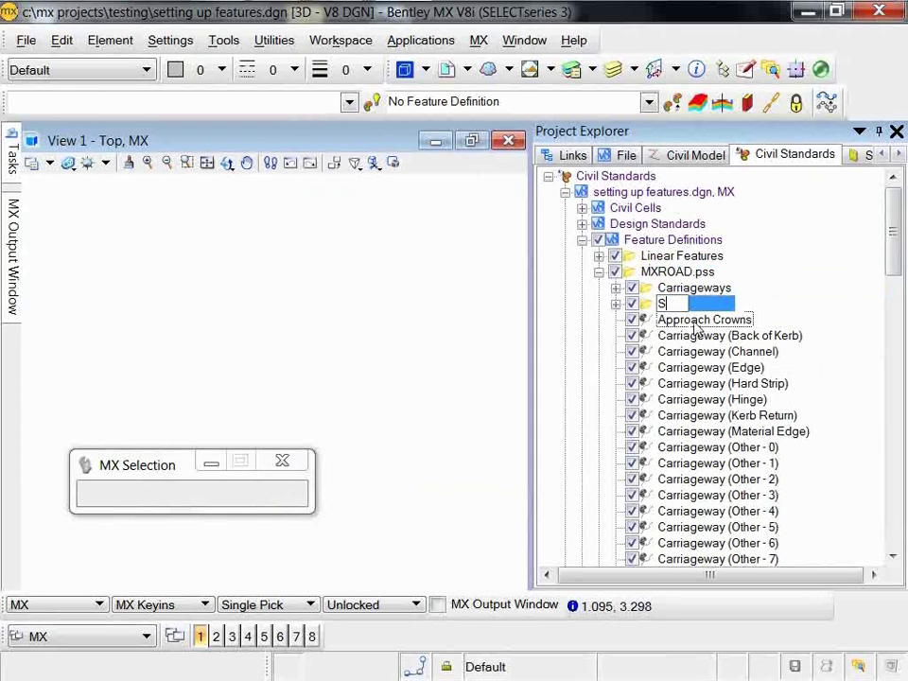
type("houlders")
key("Return")
Step: Move Carriageway (Back of Kerb) through Carriageway (Top of Kerb) into the Carriageways category
left_click(700, 334)
scroll(716, 452, "down", 3)
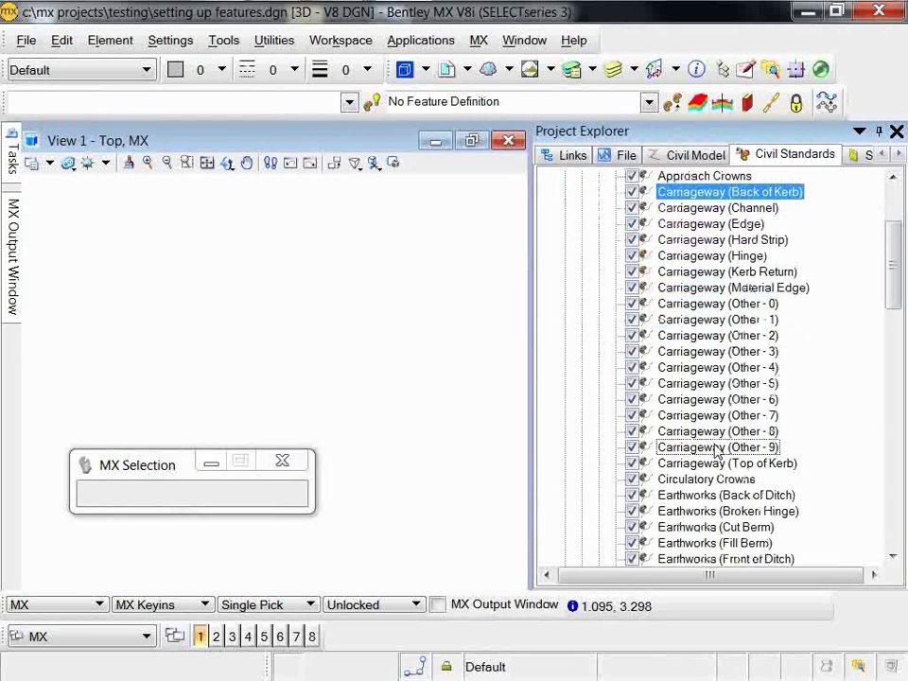
left_click(716, 463, "shift")
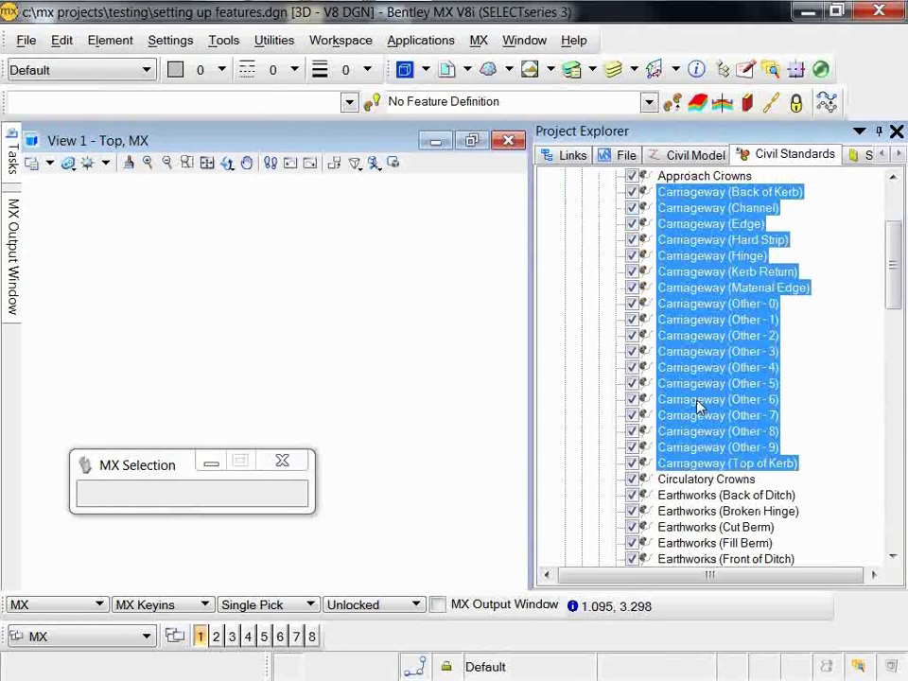
scroll(698, 404, "up", 3)
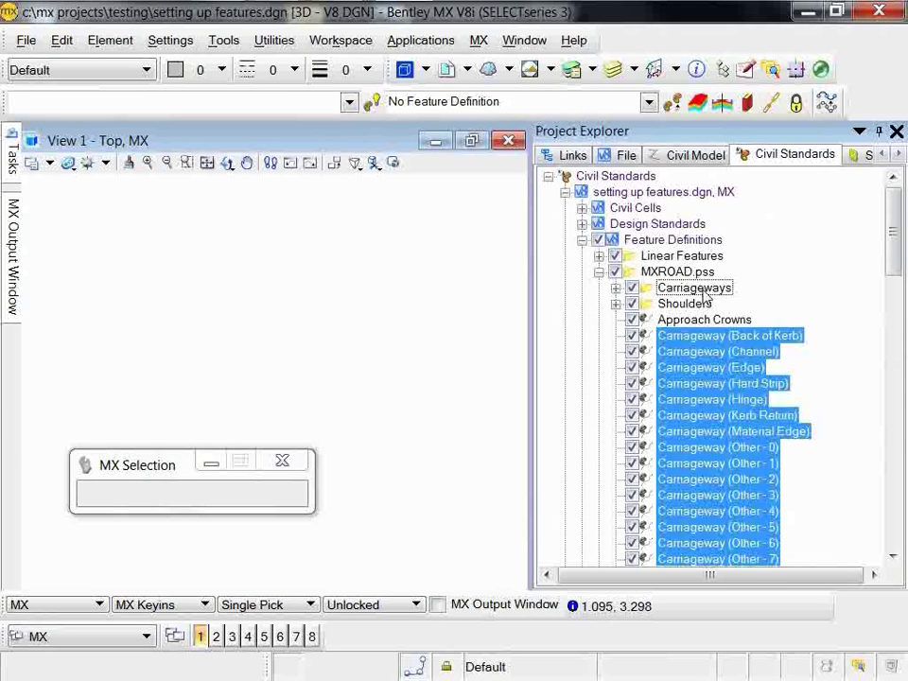
left_click(694, 287)
right_click(726, 288)
left_click(784, 366)
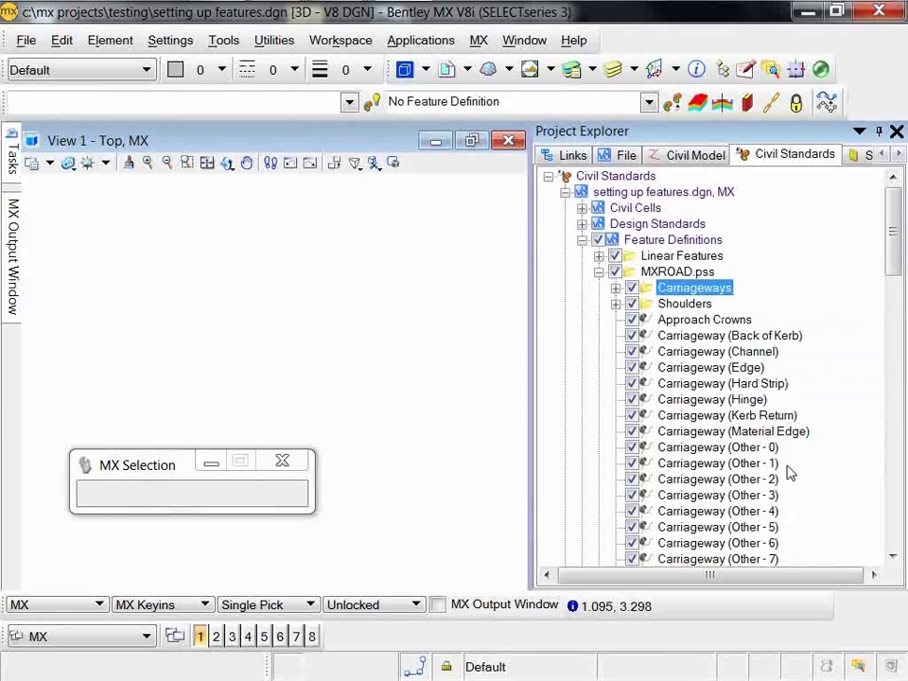
Step: Move the Shoulders definitions, starting at Shoulders (Back of Footpath), into the Shoulders category
scroll(789, 473, "down", 15)
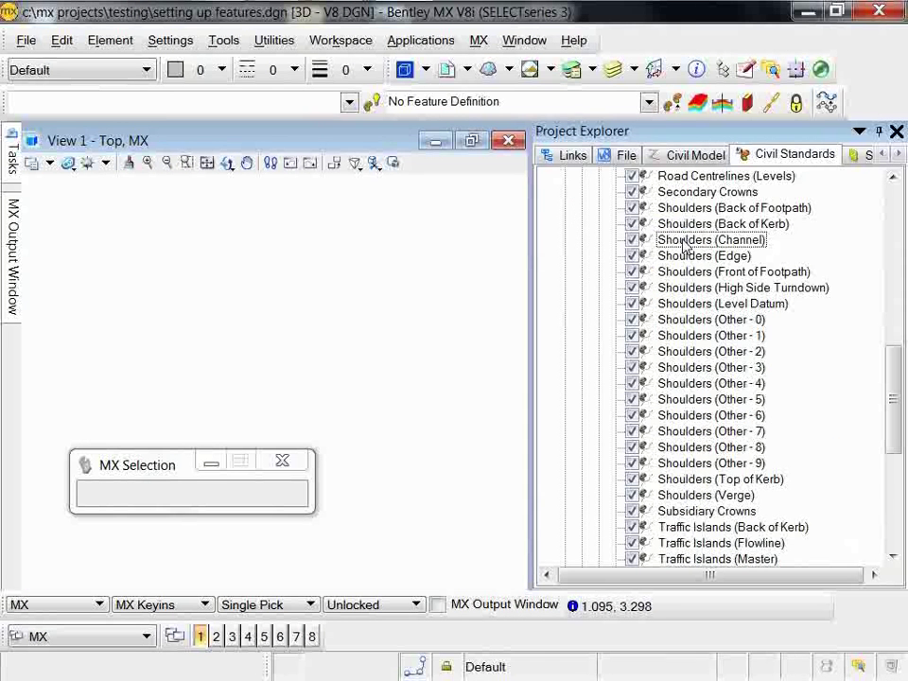
left_click(705, 208)
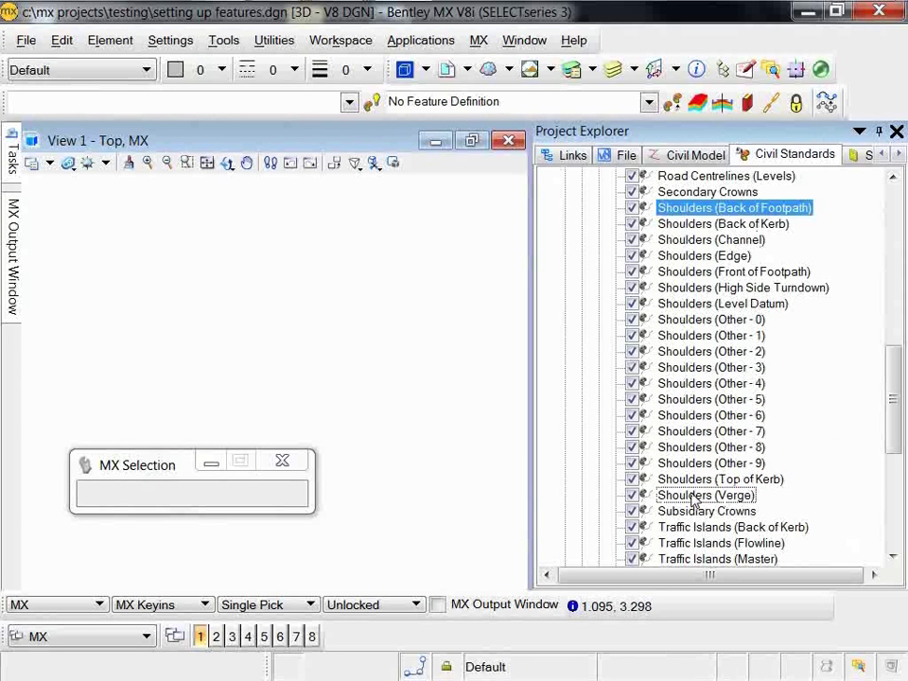
scroll(700, 454, "up", 15)
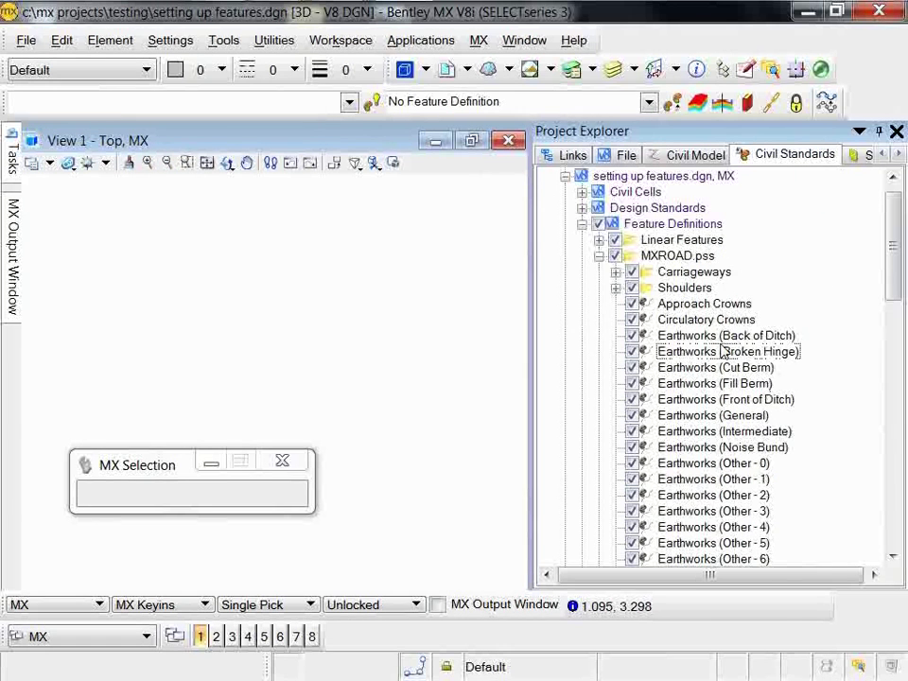
right_click(698, 289)
left_click(757, 365)
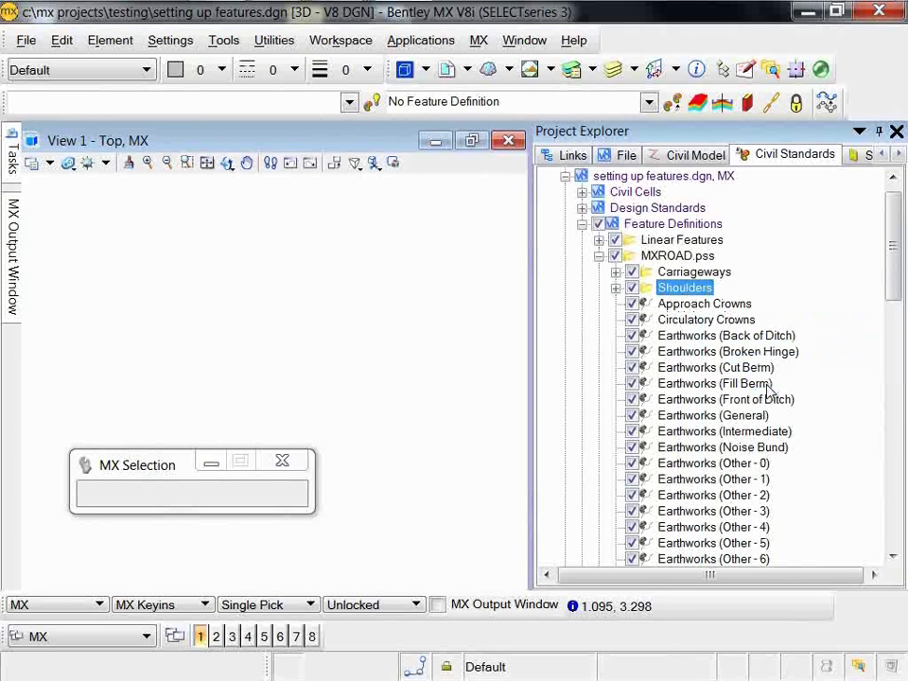
left_click_drag(891, 246, 892, 217)
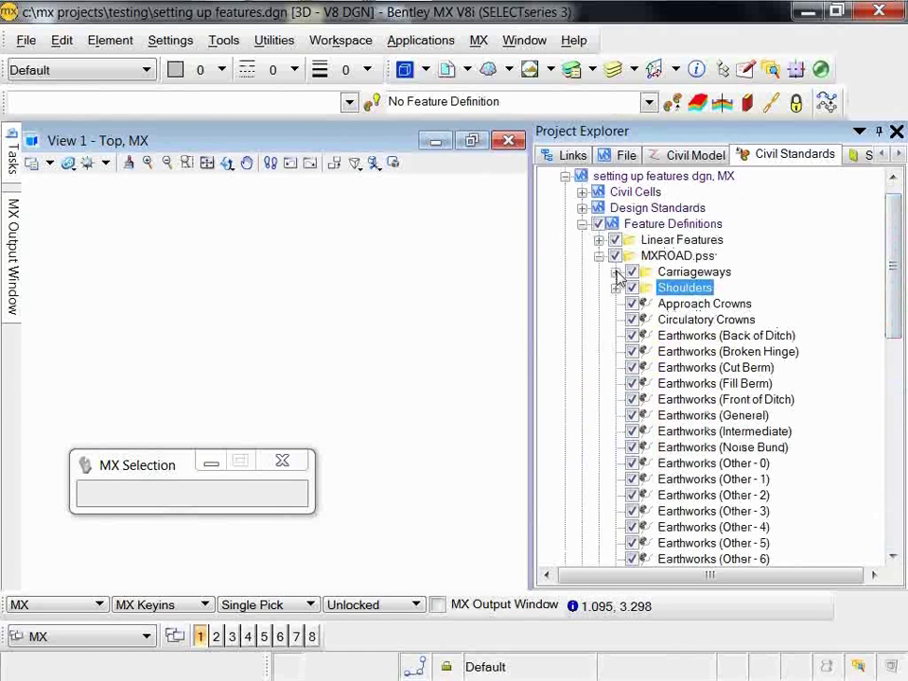
Step: Expand Carriageways and open the Properties of Carriageway (Edge)
left_click(617, 275)
left_click(731, 305)
right_click(733, 307)
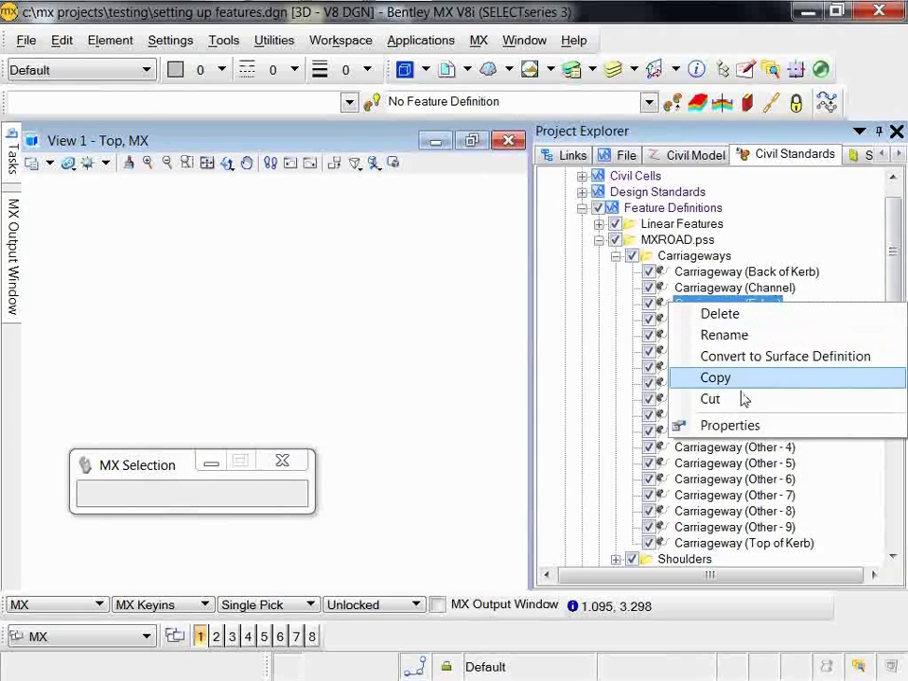
left_click(742, 428)
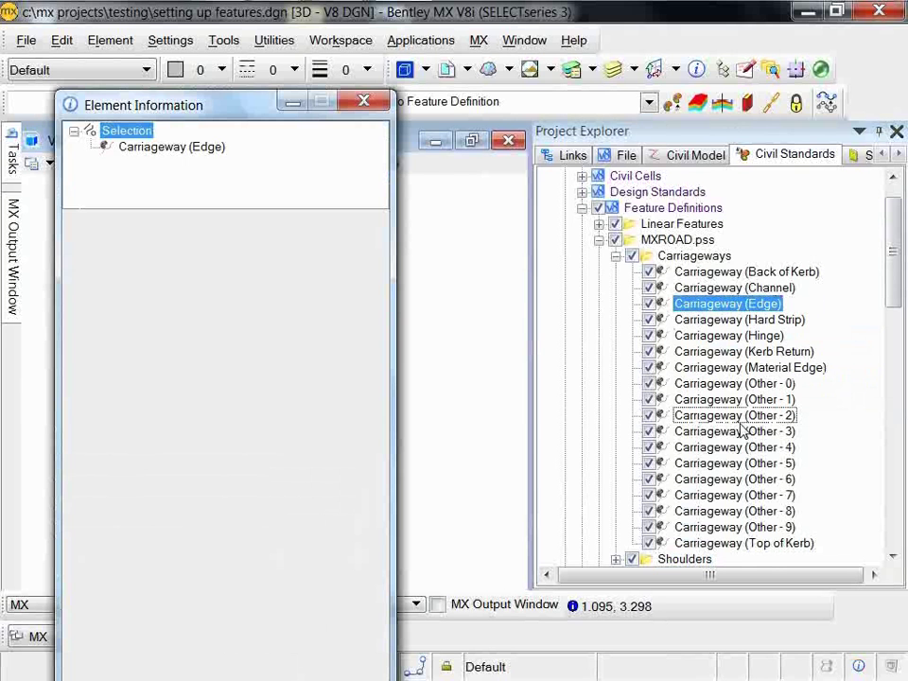
Step: Show Element Information for Carriageway (Back of Kerb) through Top of Kerb, then collapse Carriageways
left_click(747, 272)
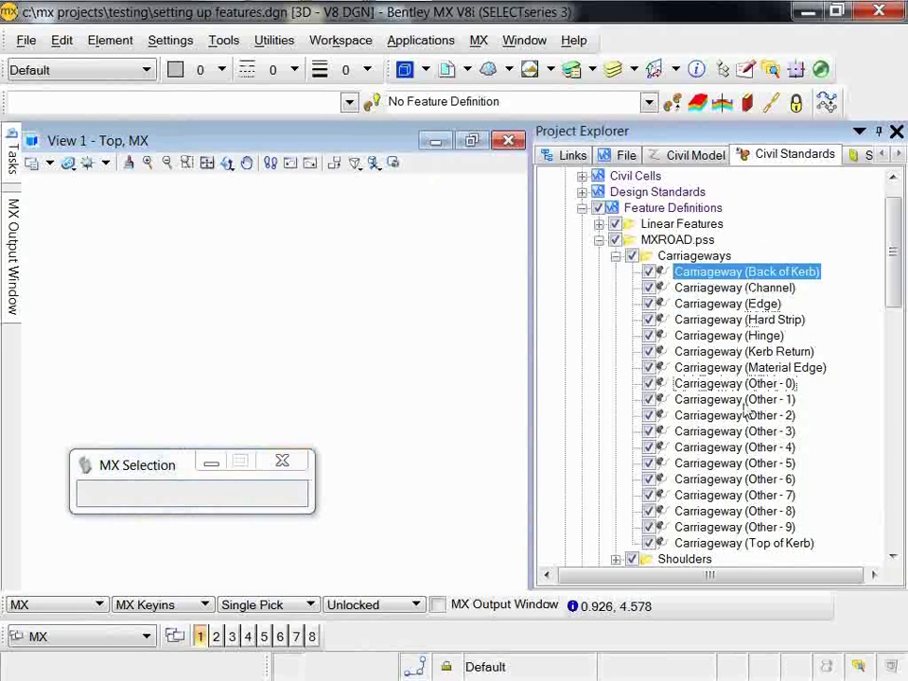
left_click(736, 545, "shift")
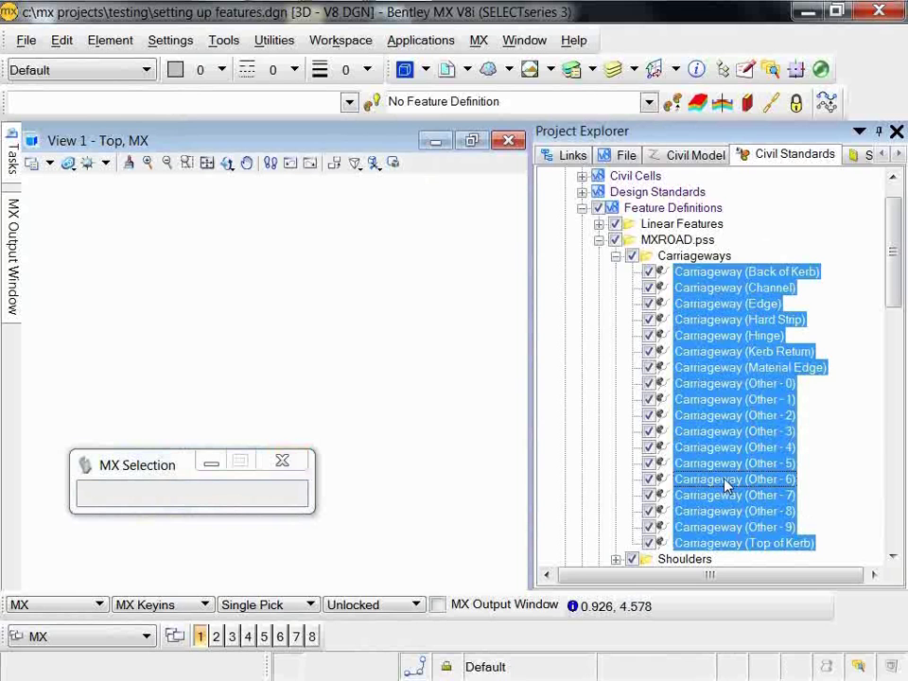
left_click(735, 287)
left_click(696, 69)
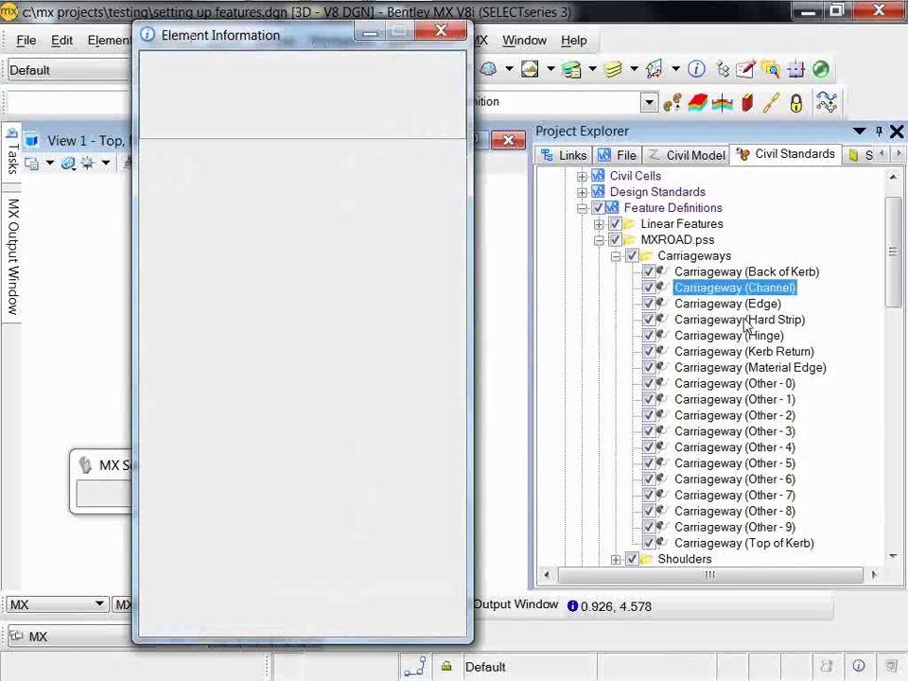
left_click(705, 273)
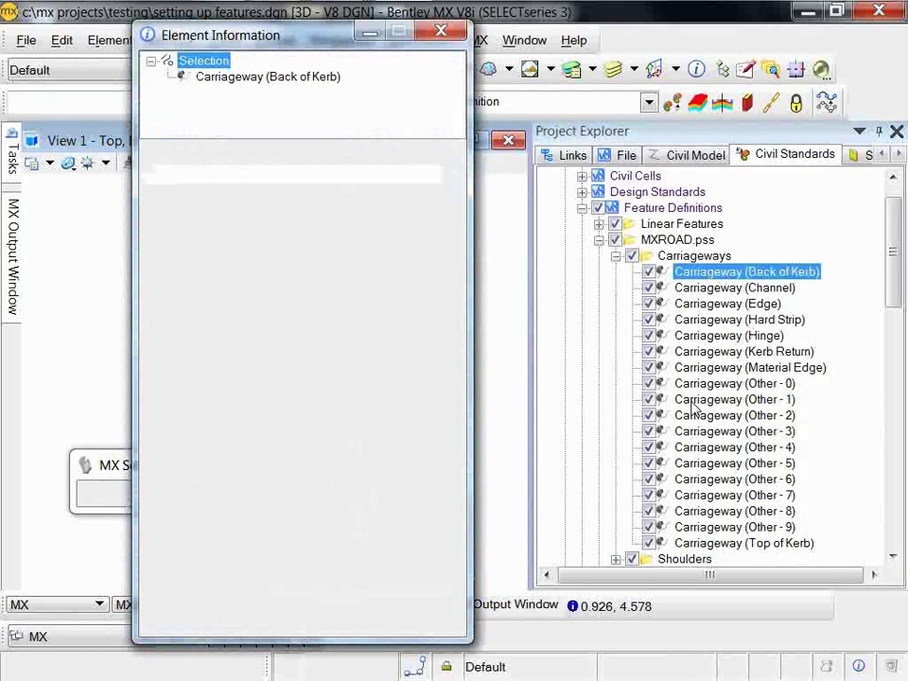
left_click(744, 543, "shift")
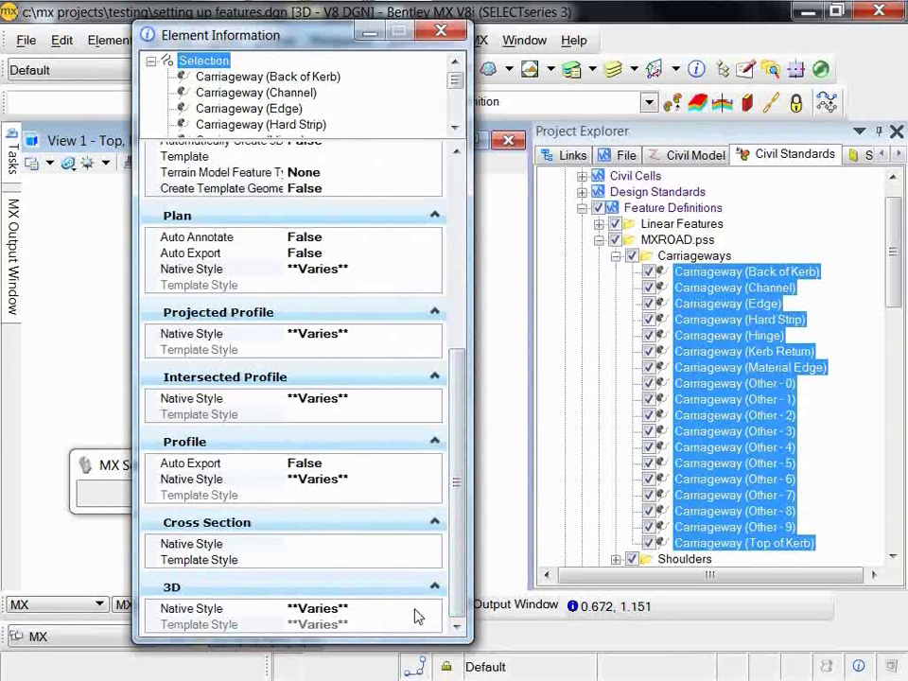
left_click(616, 257)
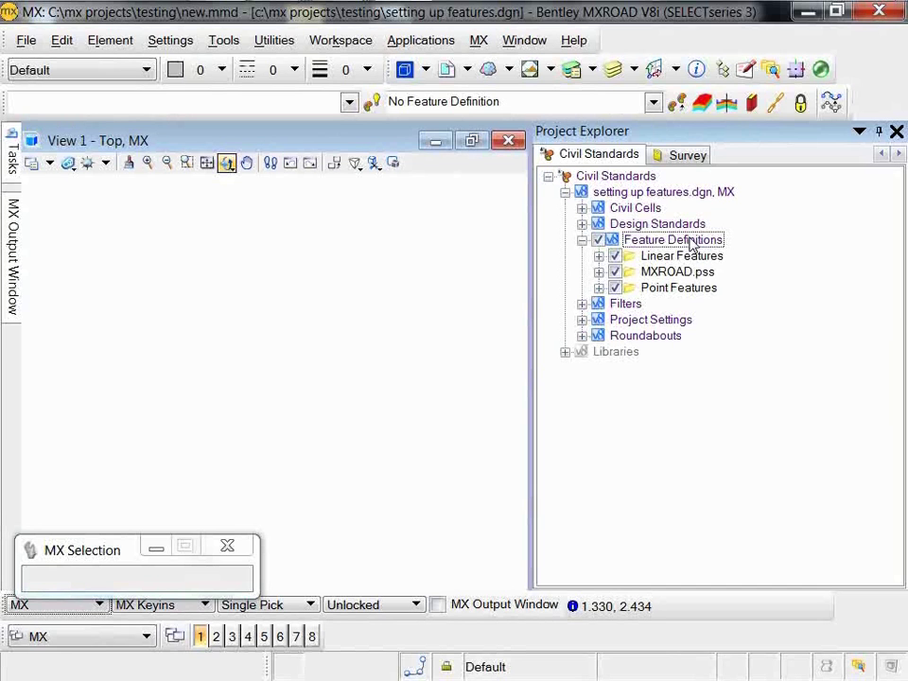
Step: Link MfW Cross Section.pss and expand it to list As Built through Temporary
right_click(691, 245)
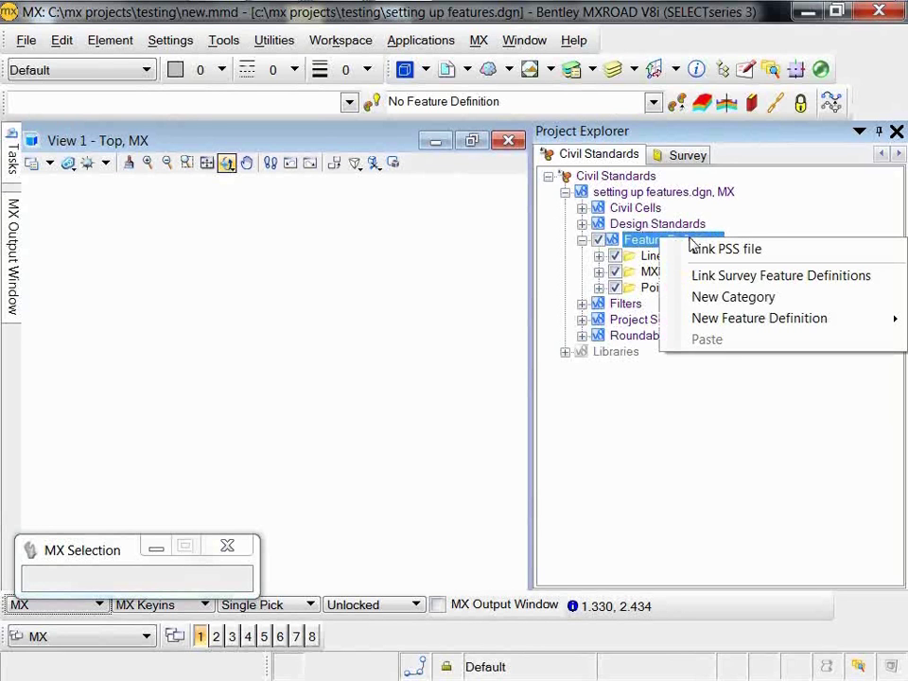
left_click(724, 249)
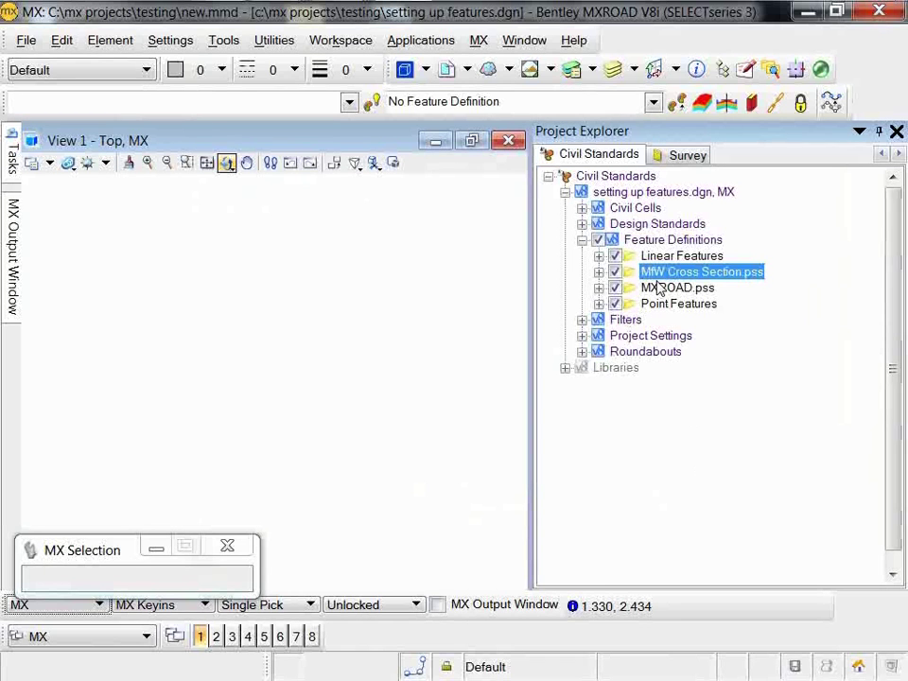
left_click(597, 273)
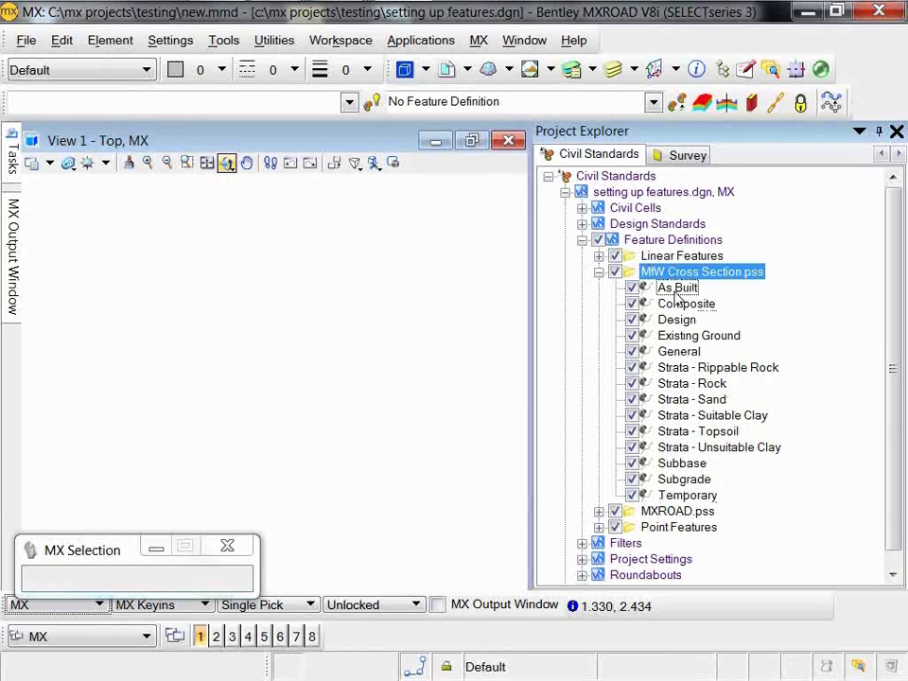
left_click(674, 320)
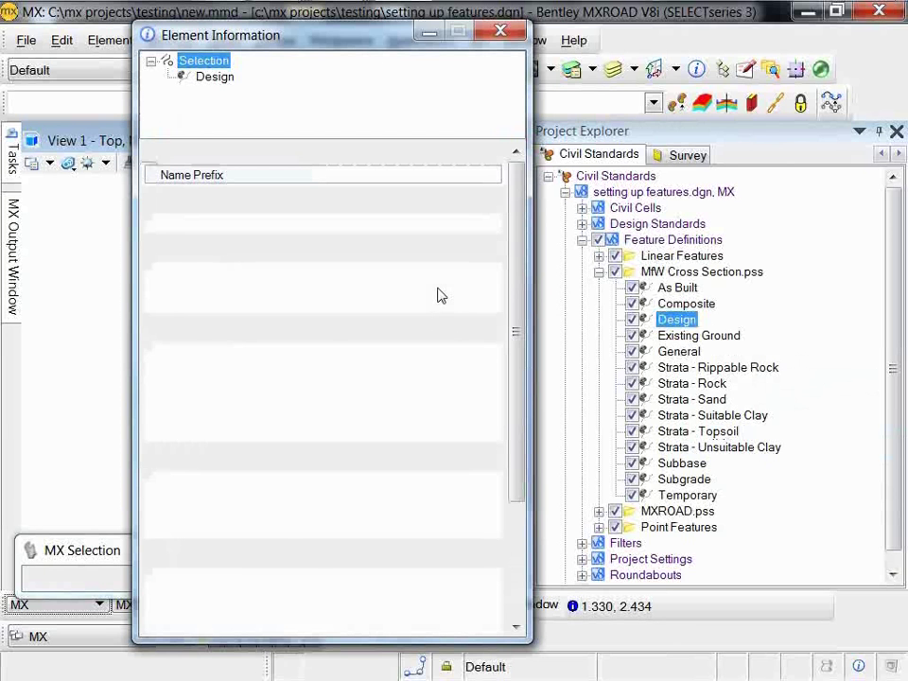
scroll(516, 470, "down", 3)
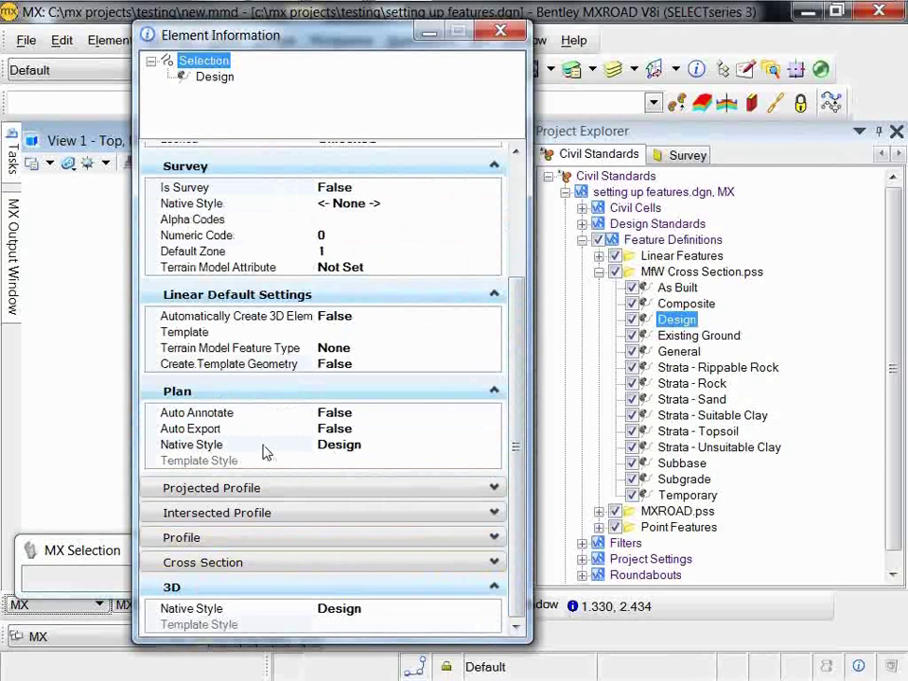
left_click(431, 39)
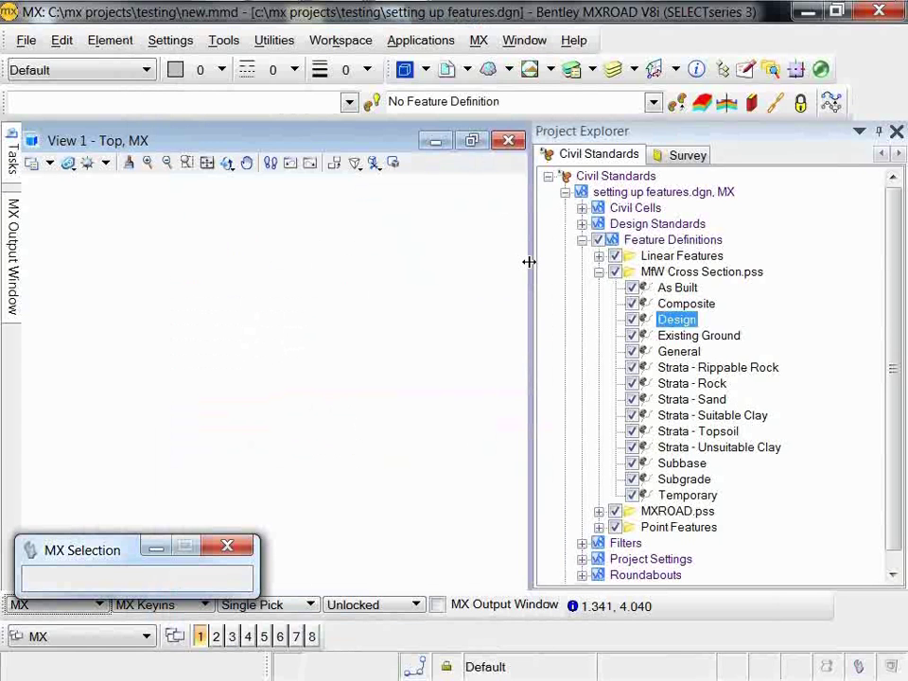
Step: Review the element template libraries in Element Templates with a widened library pane, then close it
left_click(110, 40)
left_click(175, 239)
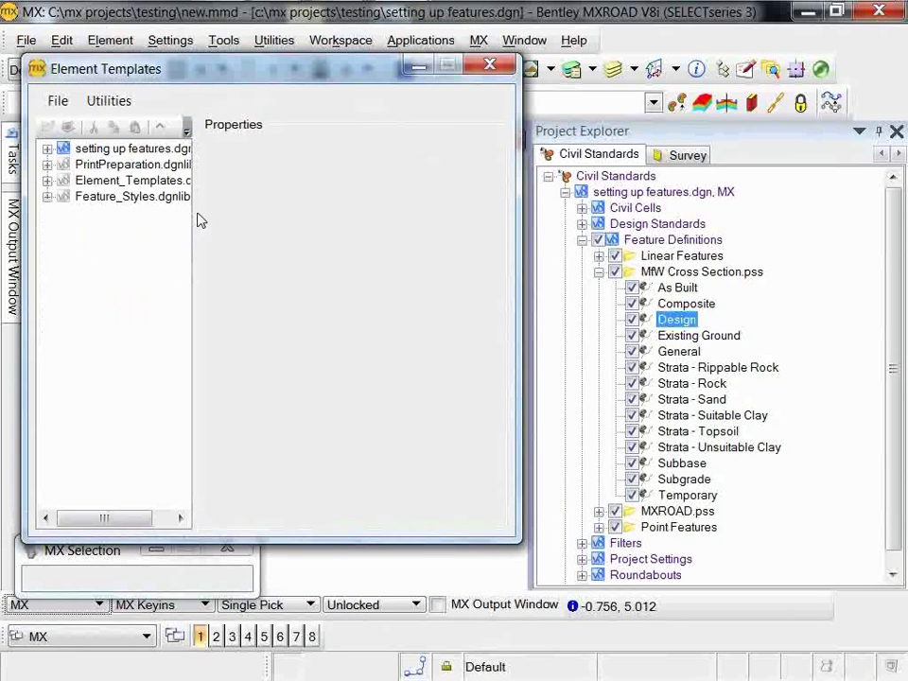
left_click_drag(194, 219, 302, 219)
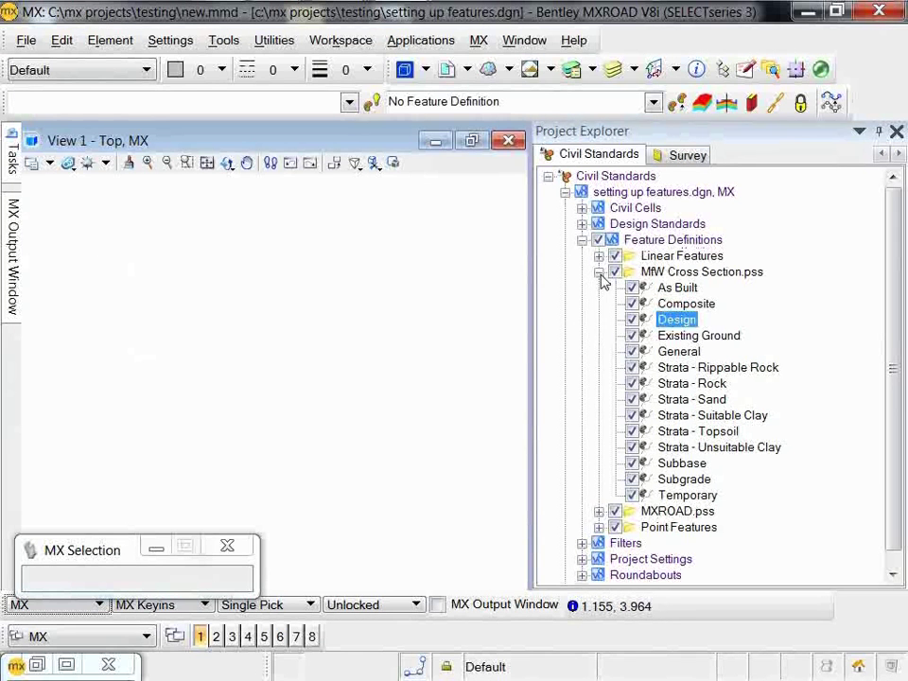
left_click(598, 272)
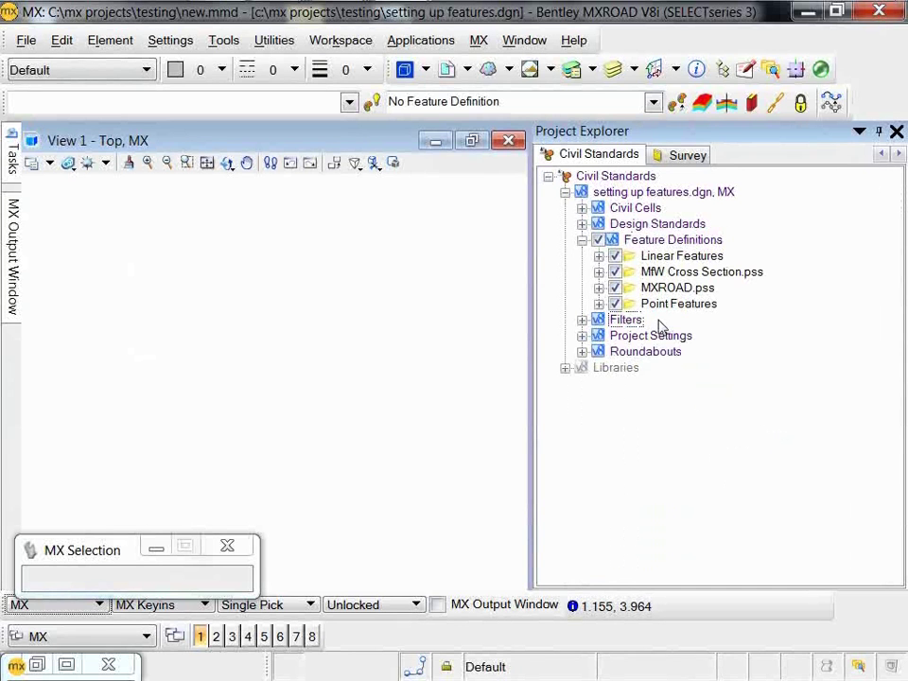
Step: Save the file as 'setting up features.dgnlib', type DGN Library Files (*.dgnlib), in the testing folder
left_click(675, 288)
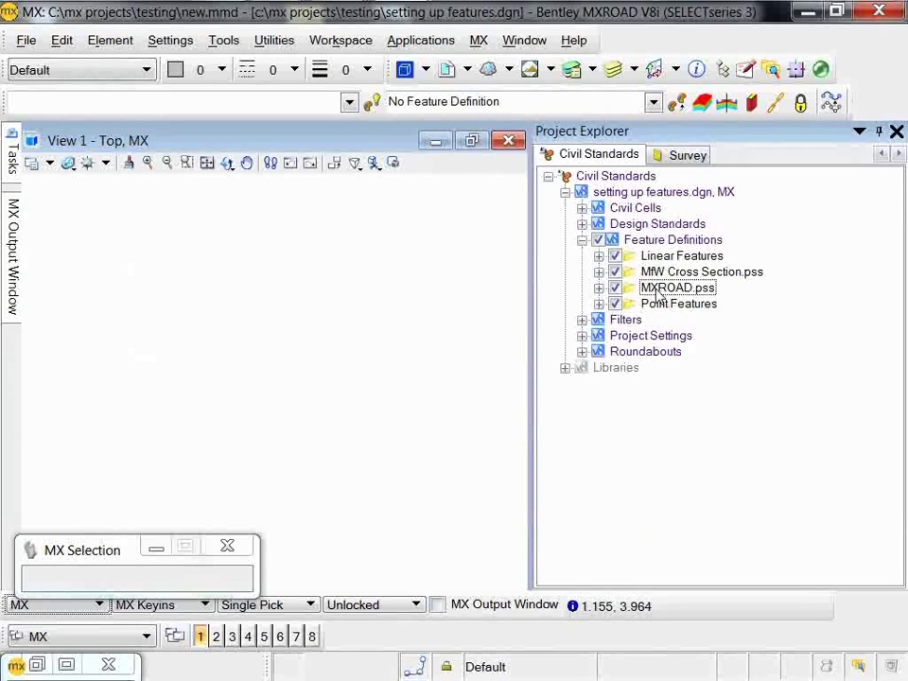
left_click(28, 47)
left_click(57, 170)
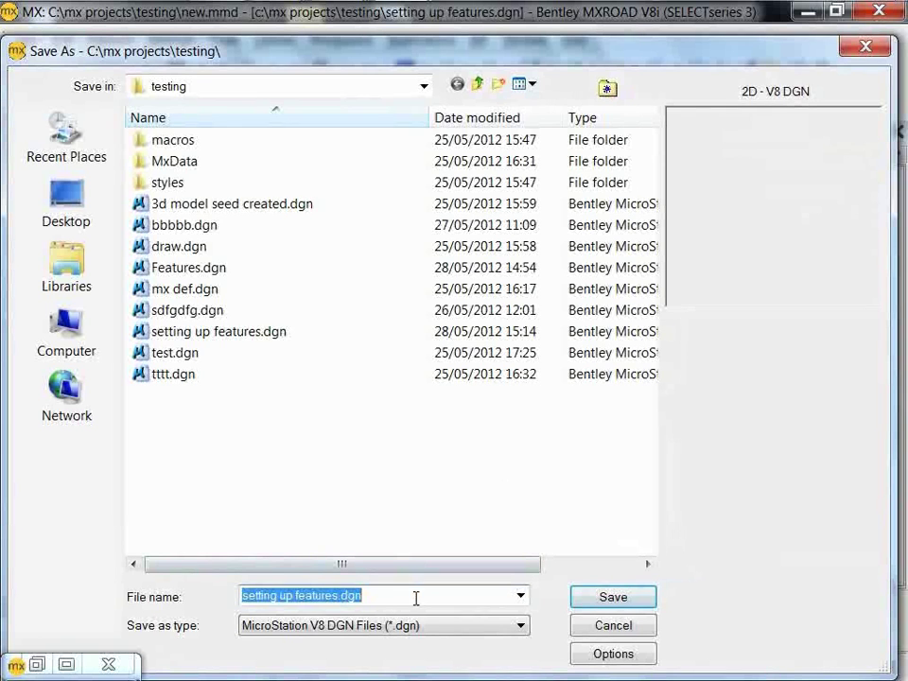
key("F4")
key("Escape")
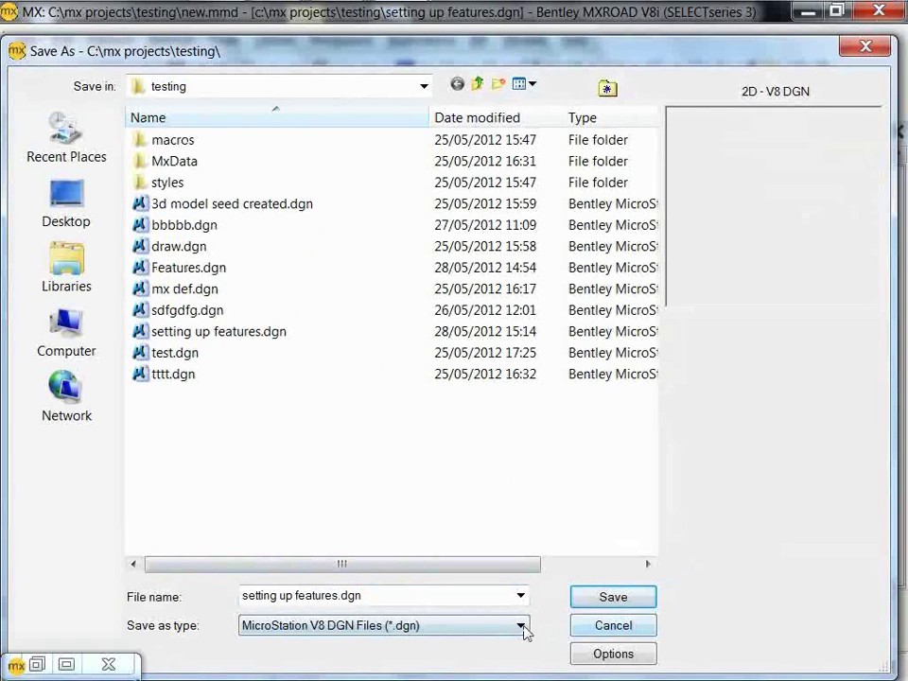
scroll(525, 632, "down", 1)
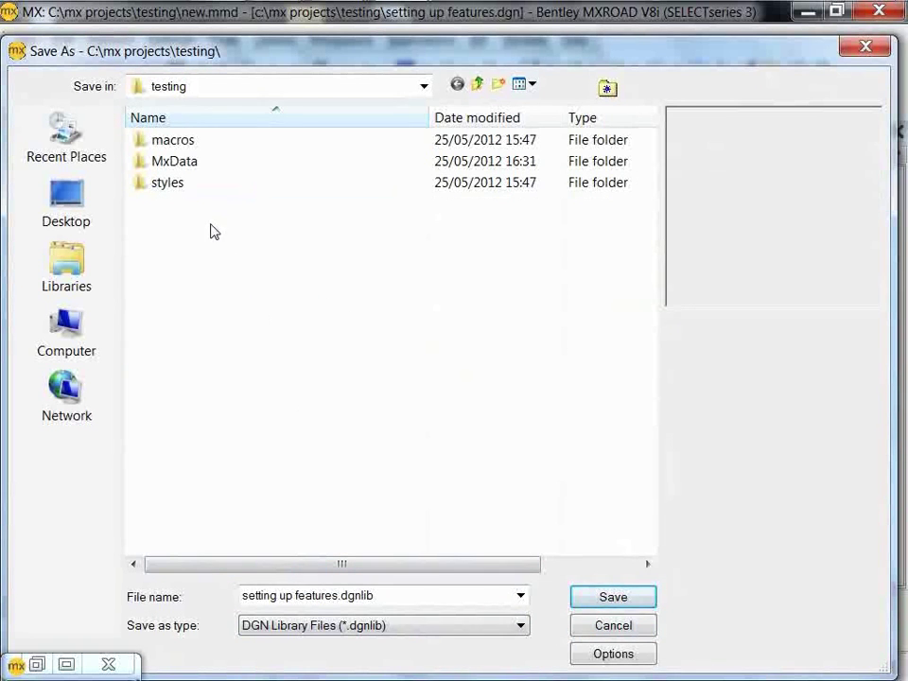
left_click(613, 604)
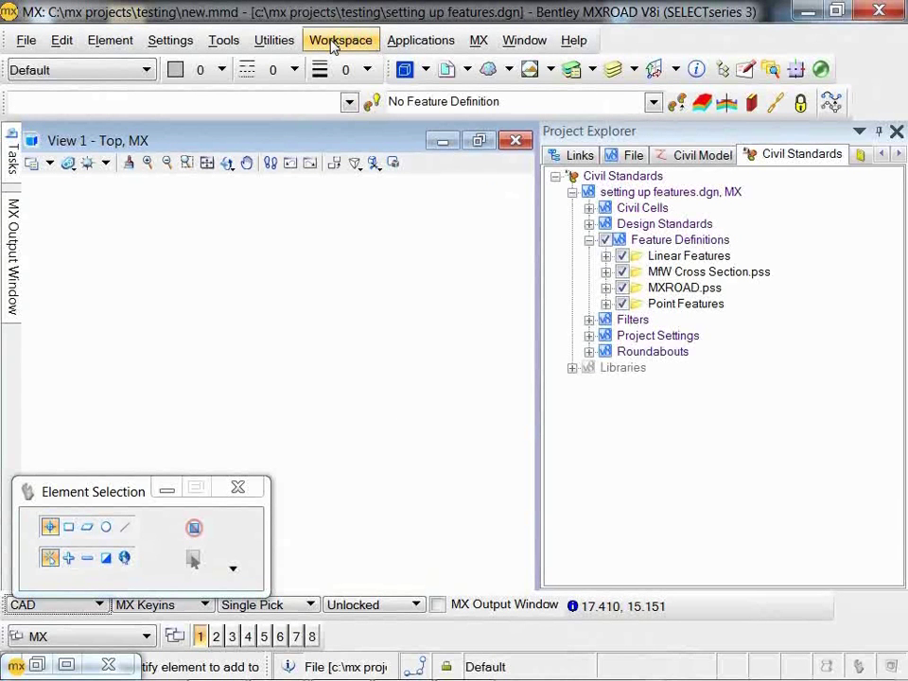
Step: Show the user configuration variables and scroll the alphabetical list to the MS_D… entries
left_click(336, 42)
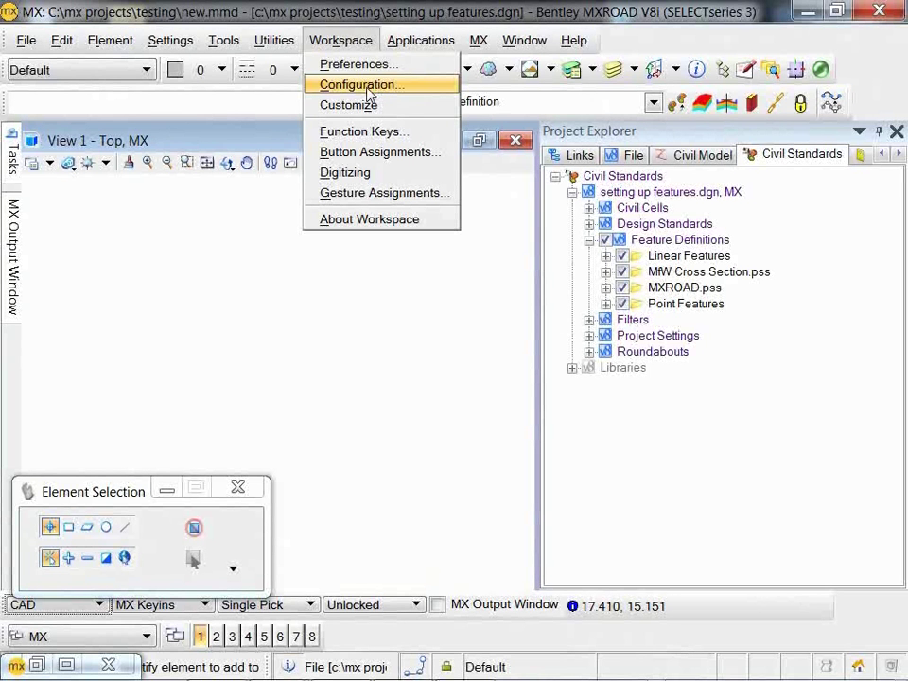
left_click(365, 88)
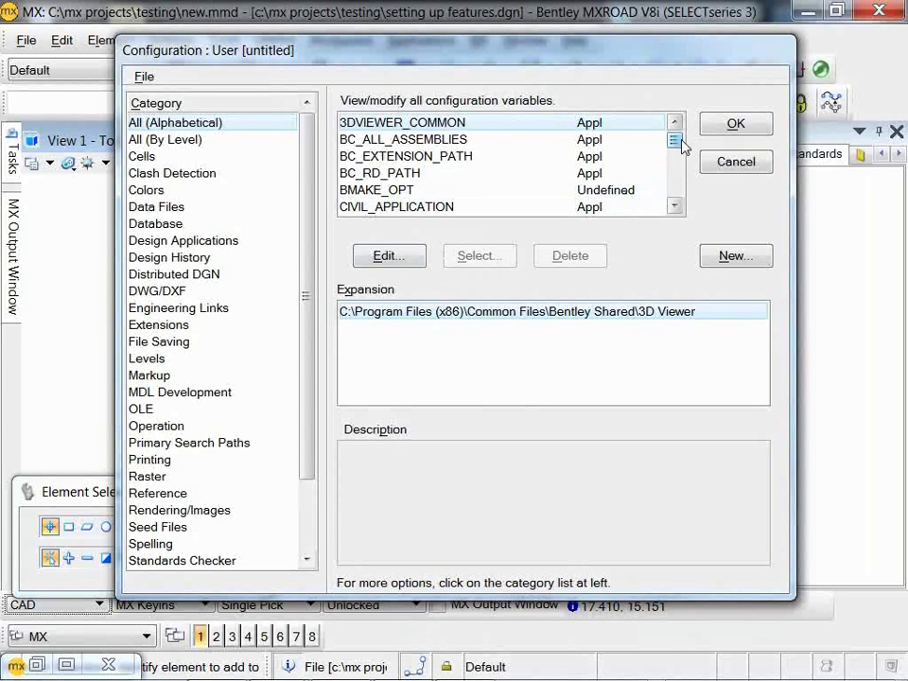
left_click_drag(682, 139, 685, 159)
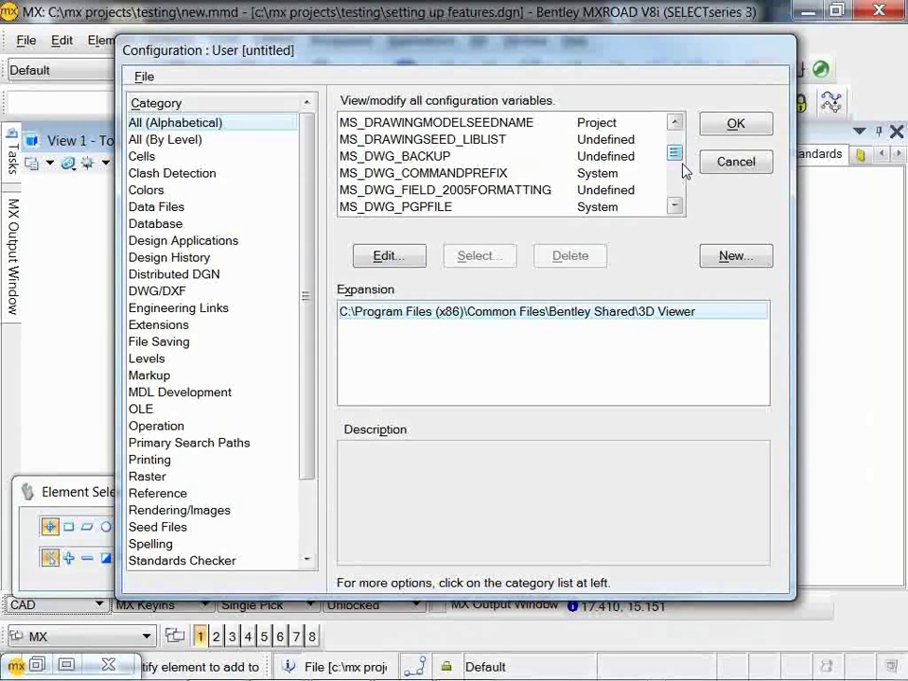
left_click(675, 123)
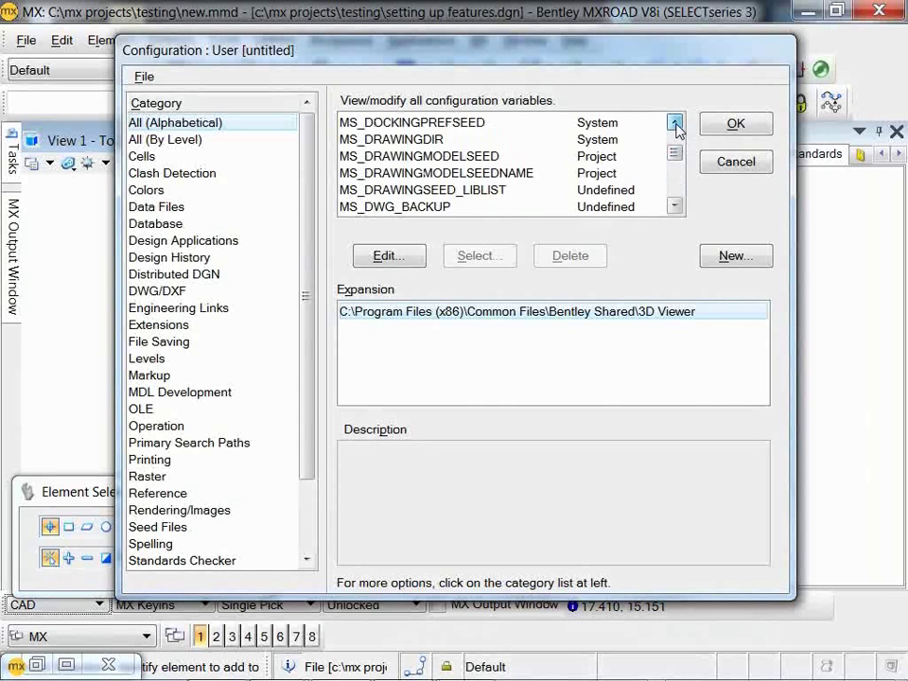
left_click(676, 122)
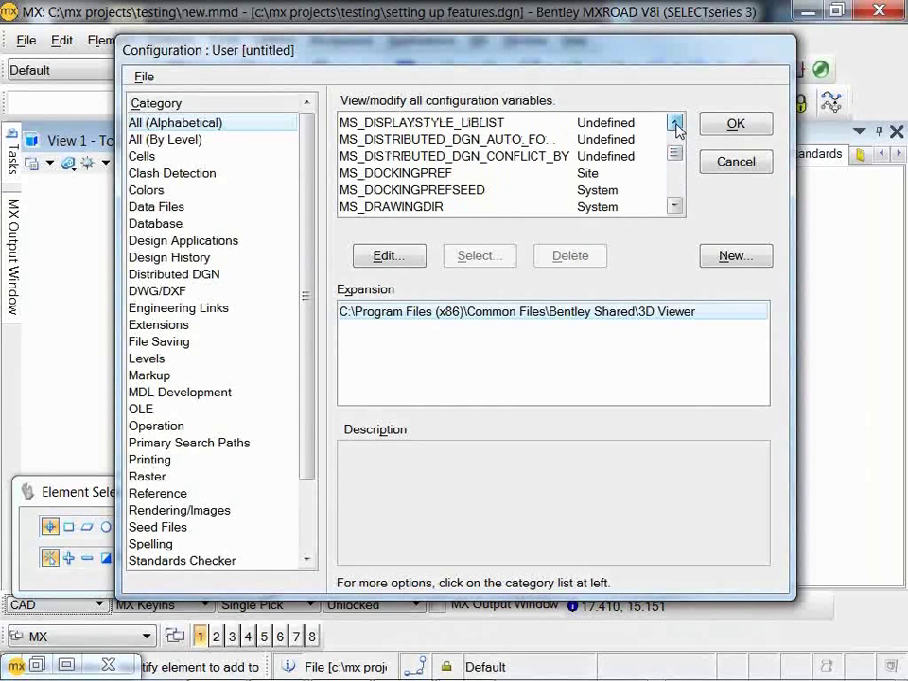